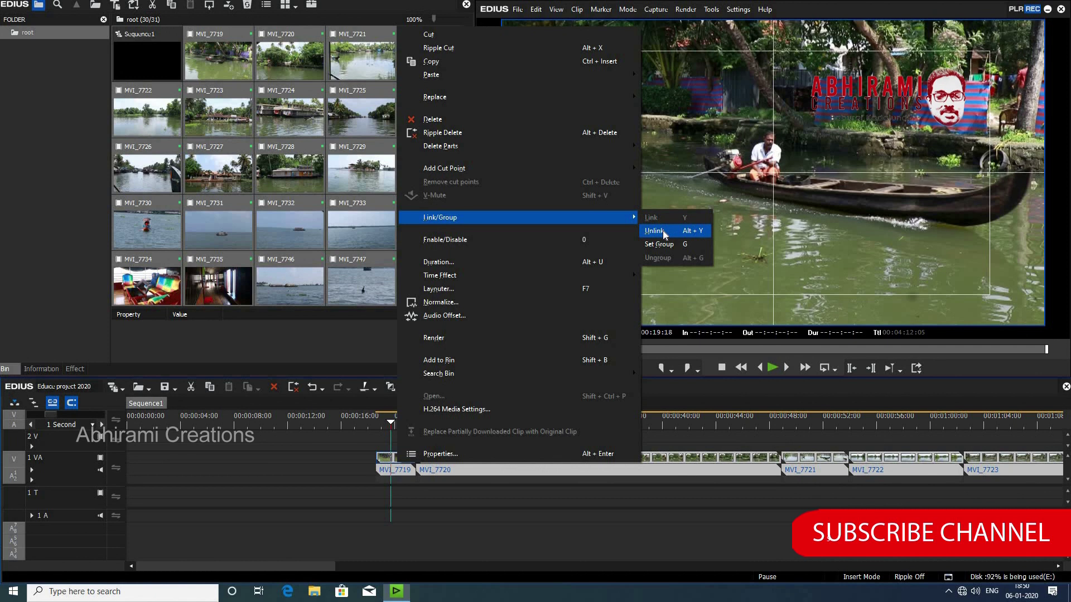
Step: Unlink the video and audio of all timeline clips and move the MVI_7719 video up to track 2V
click(663, 231)
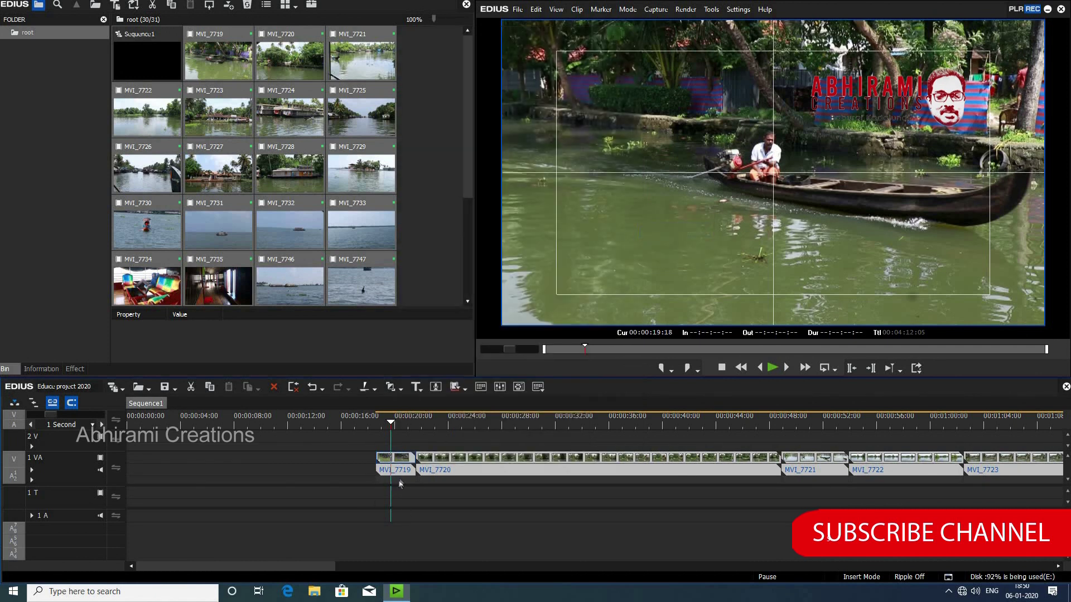
drag(404, 461, 399, 438)
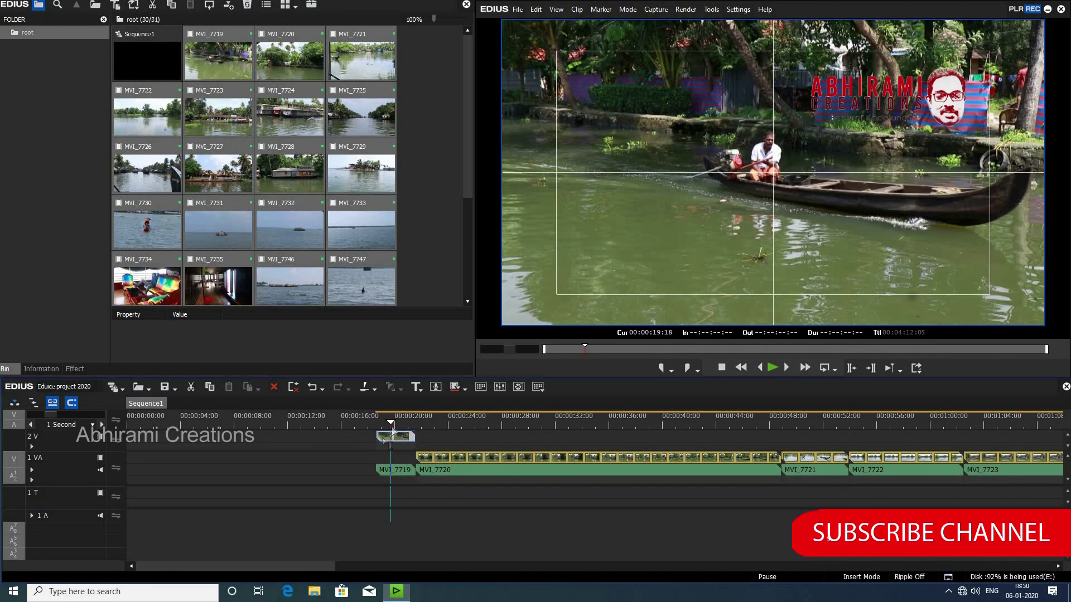
click(398, 470)
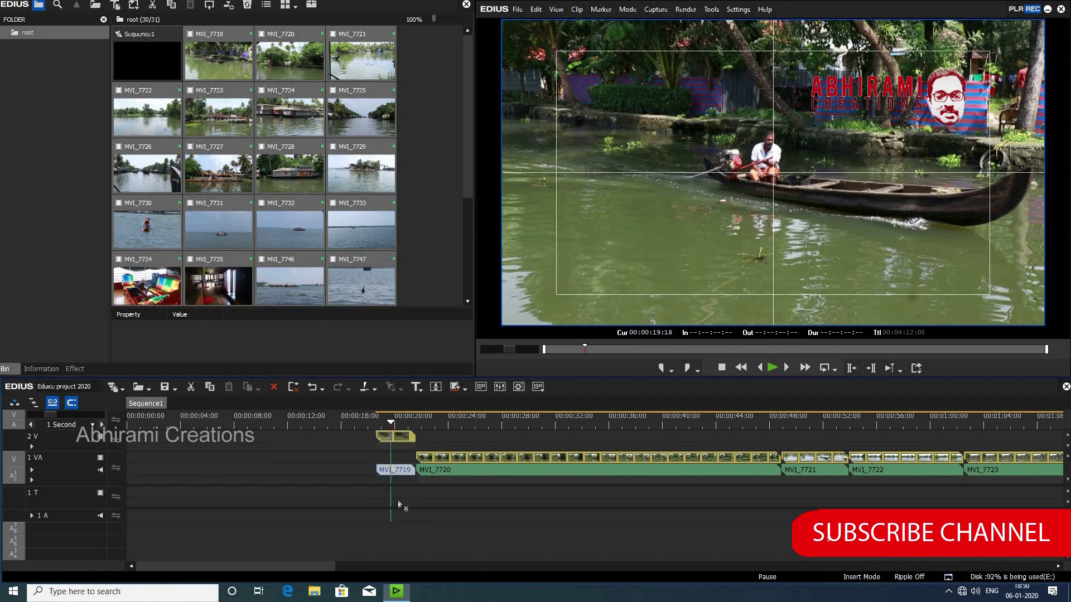
drag(400, 518, 399, 517)
drag(397, 473, 395, 474)
Step: Return the MVI_7719 video to track 1VA and delete the clip's audio part
click(378, 427)
drag(392, 428, 403, 474)
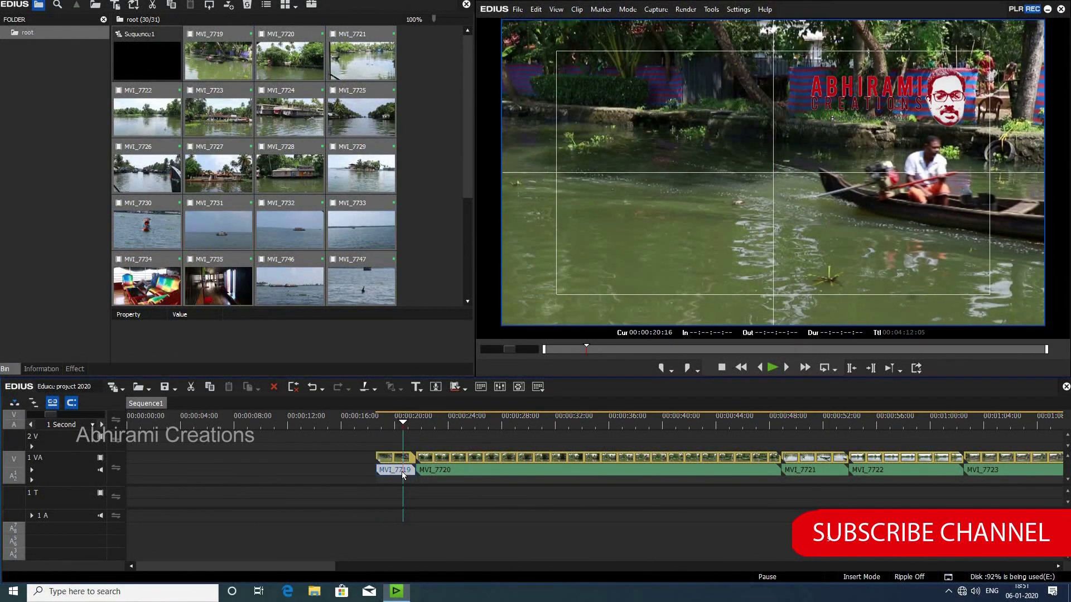
key(Delete)
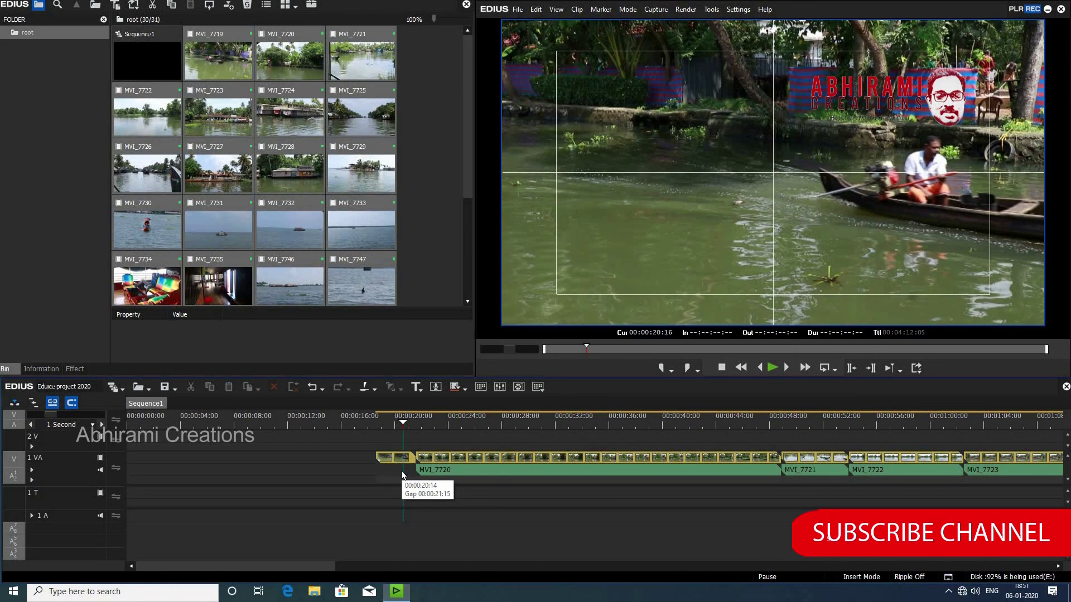
Step: Try moving the video of all clips up to track 2V and selecting their audio parts on 1VA
click(435, 466)
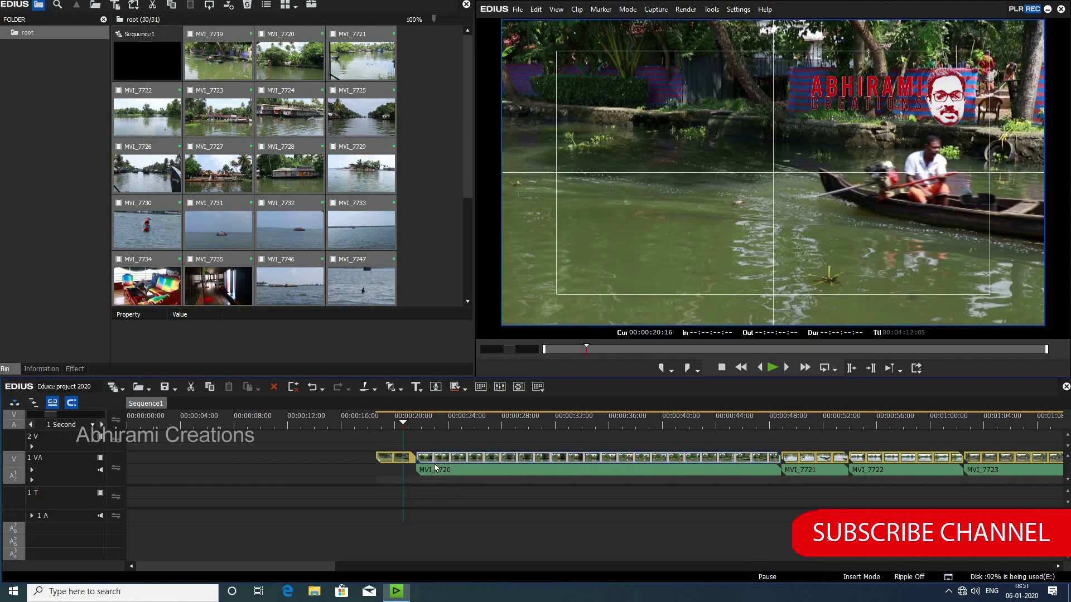
drag(274, 567, 875, 567)
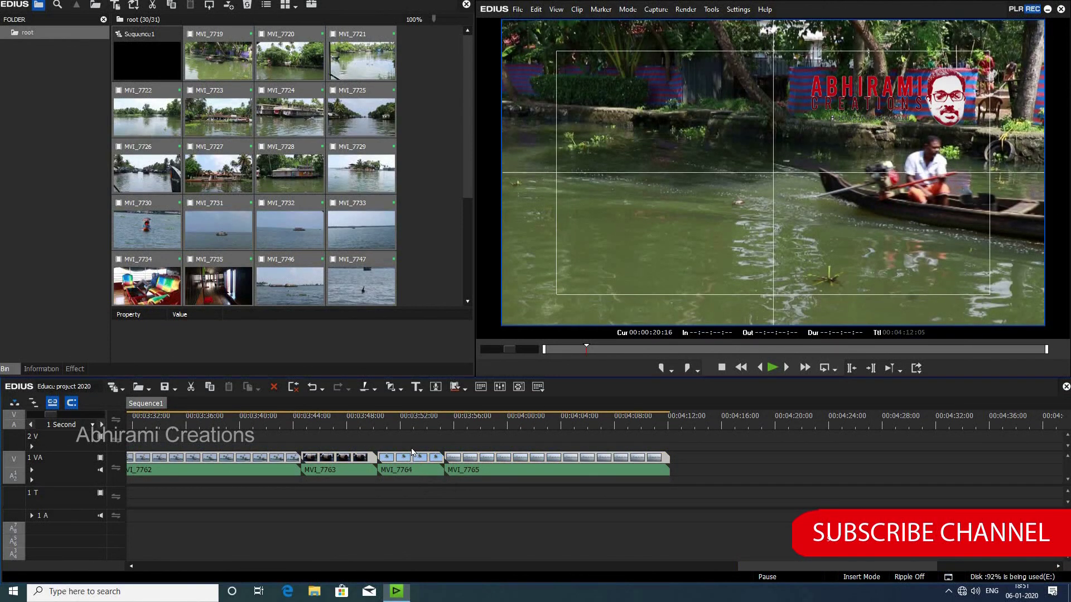
drag(411, 455, 410, 438)
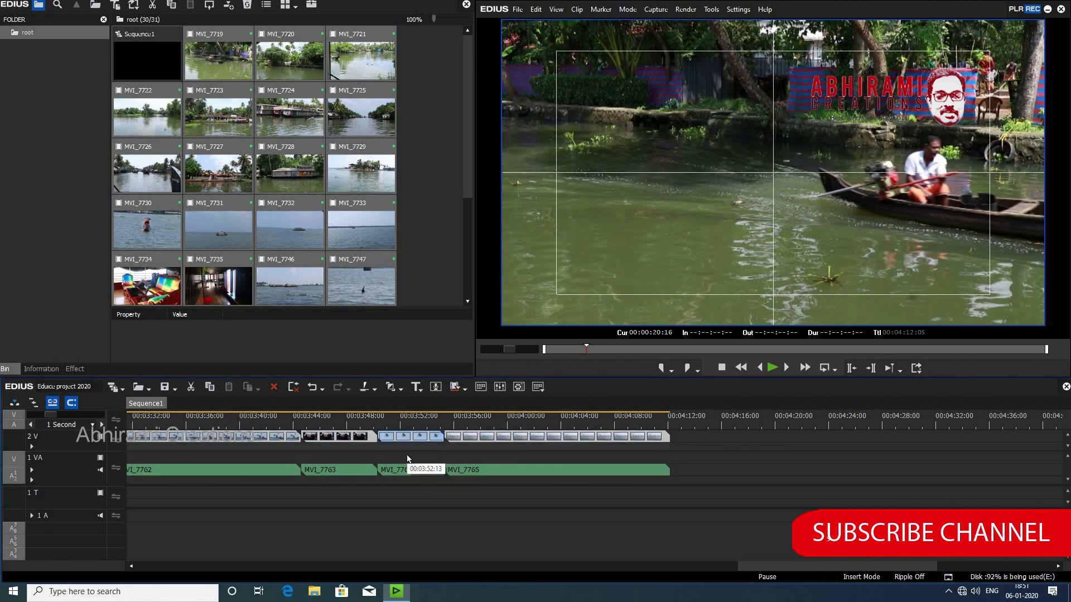
drag(711, 465, 476, 499)
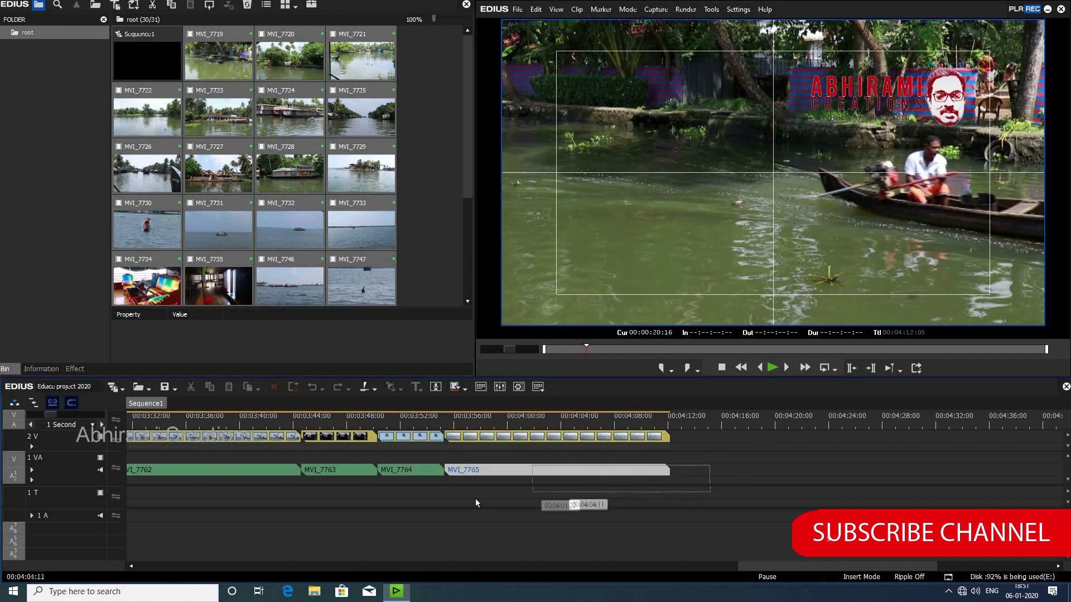
Step: Delete the audio part of clip MVI_7720 and move the playhead to 00:00:26:05
click(475, 498)
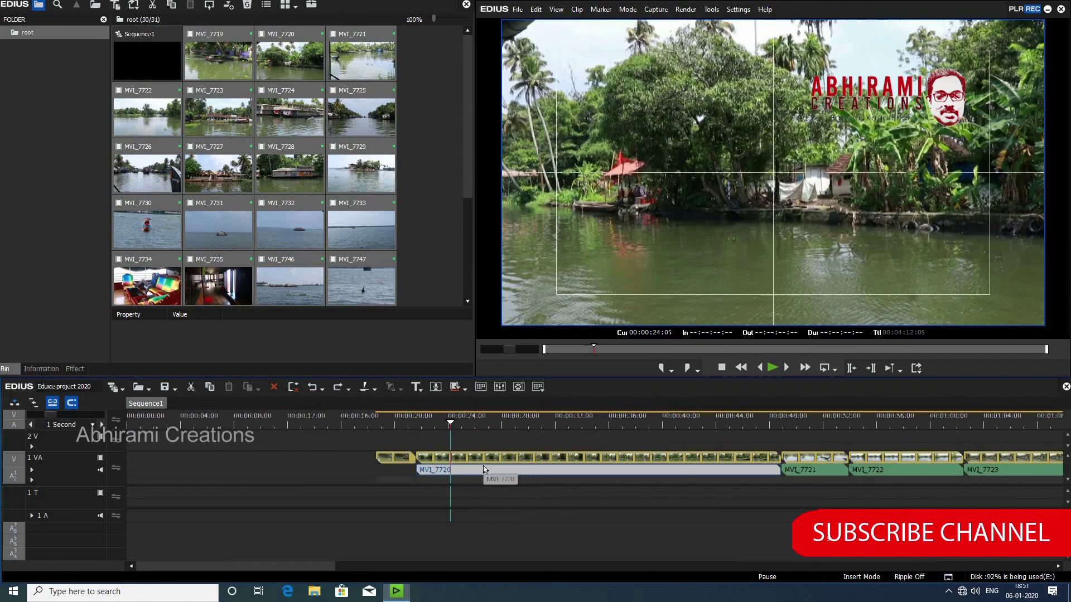
click(408, 434)
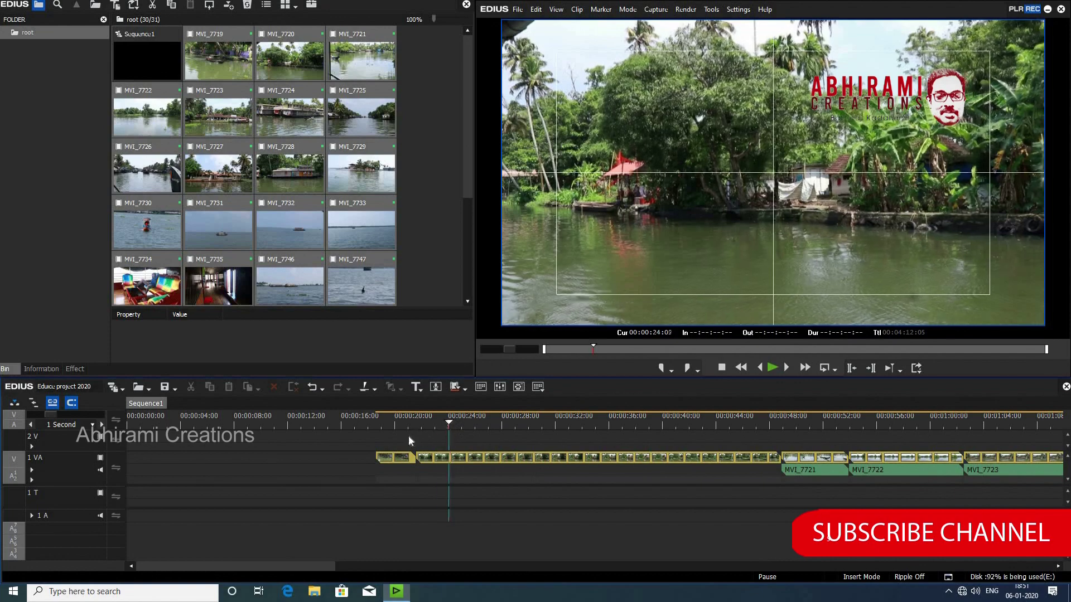
click(477, 438)
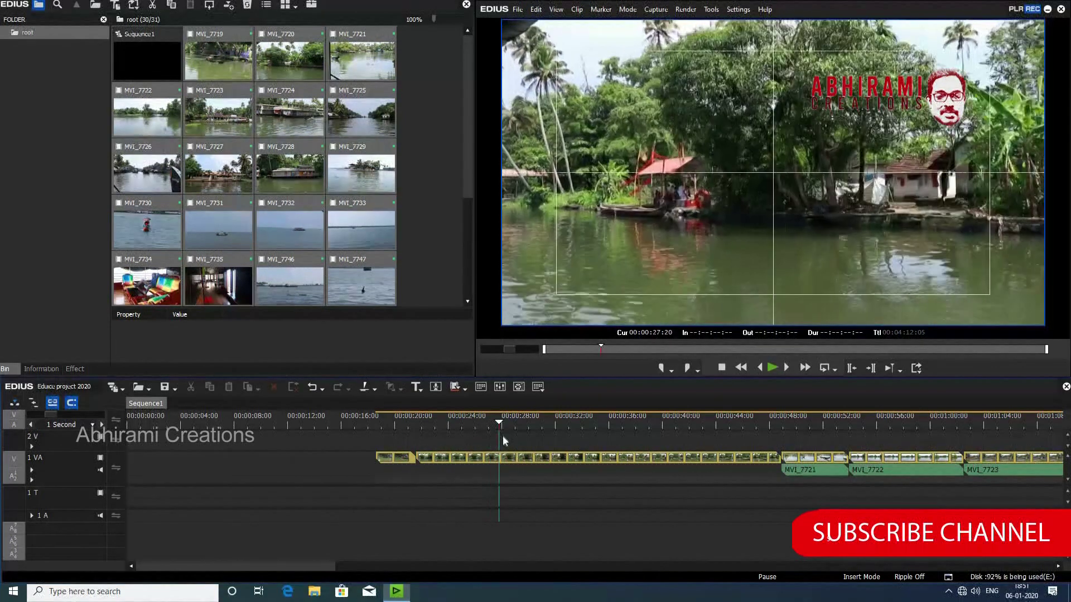
drag(470, 447, 477, 447)
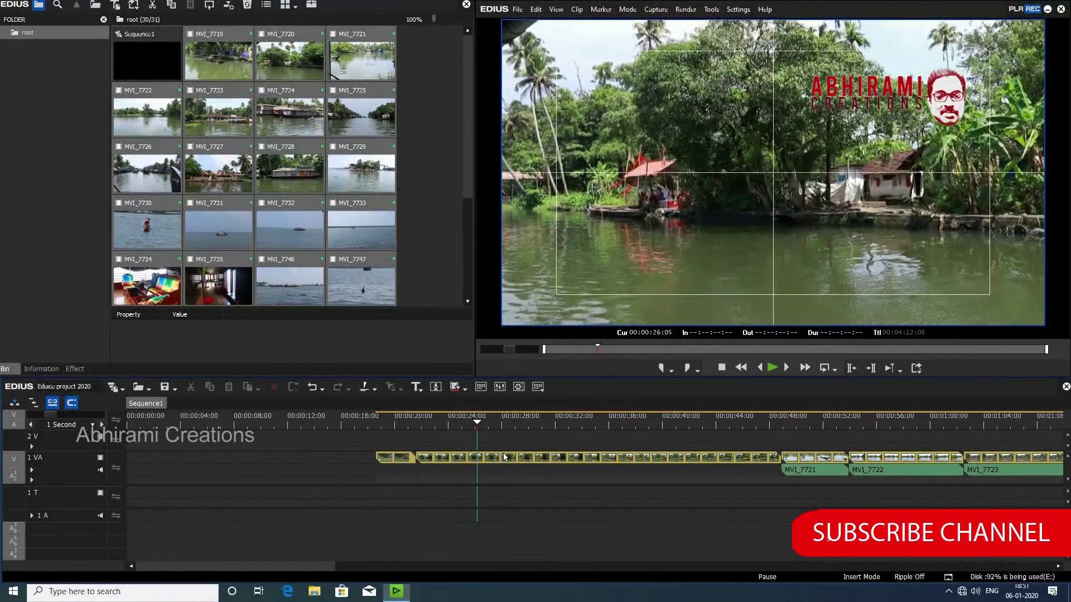
Step: Set the speed of clip MVI_7720 to 50% with Optical flow interpolation and play back the slowed clip
click(504, 457)
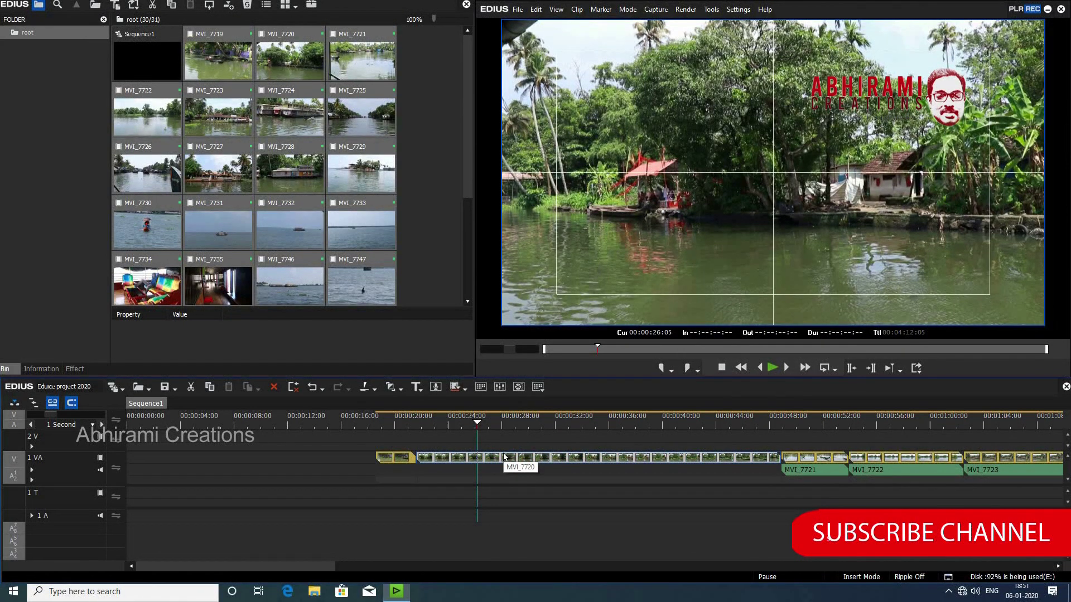
key(alt+e)
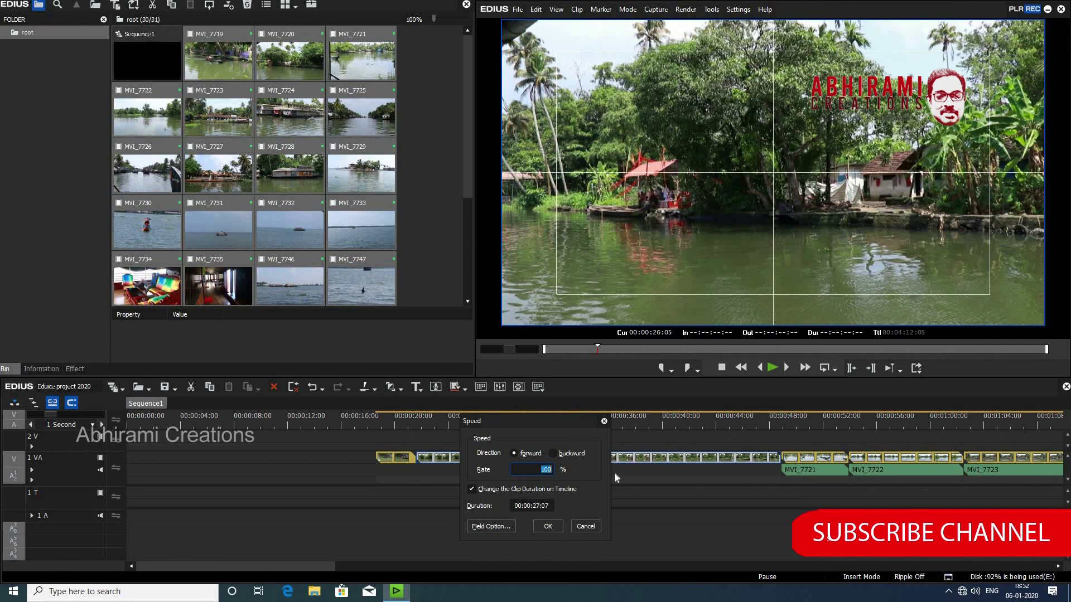
text(50)
click(501, 527)
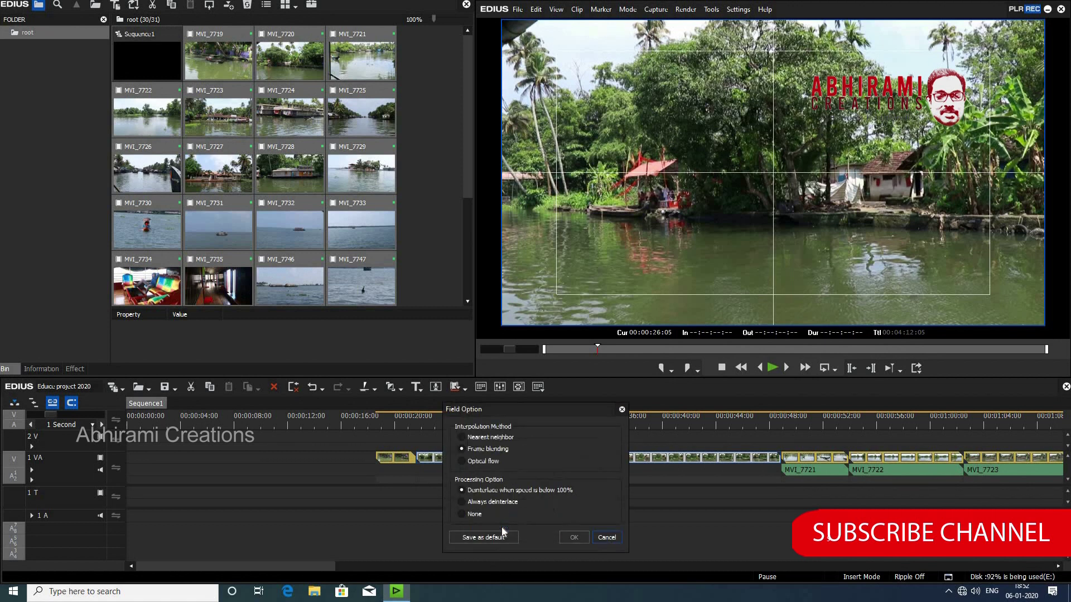
click(461, 462)
click(571, 538)
click(547, 529)
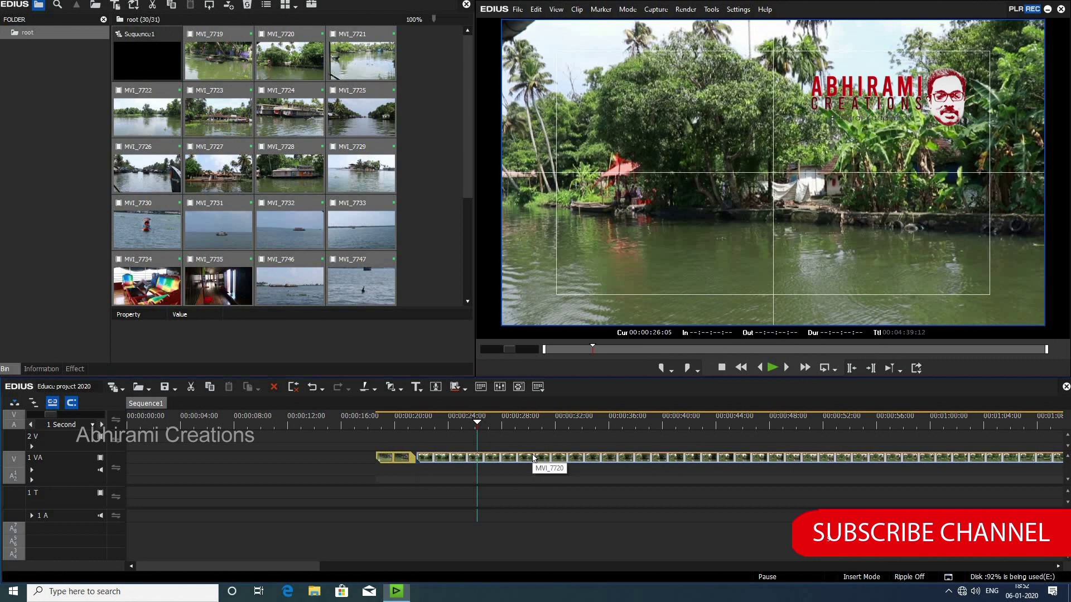
key(space)
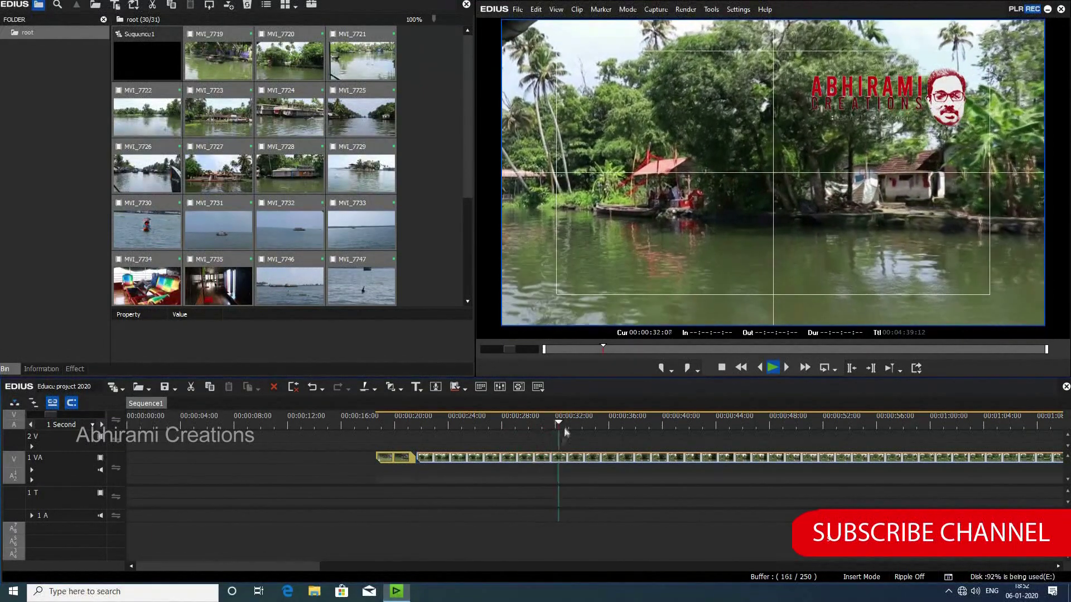
drag(532, 428, 524, 457)
Step: Set the speed rate of clip MVI_7720 to 1500%
click(523, 457)
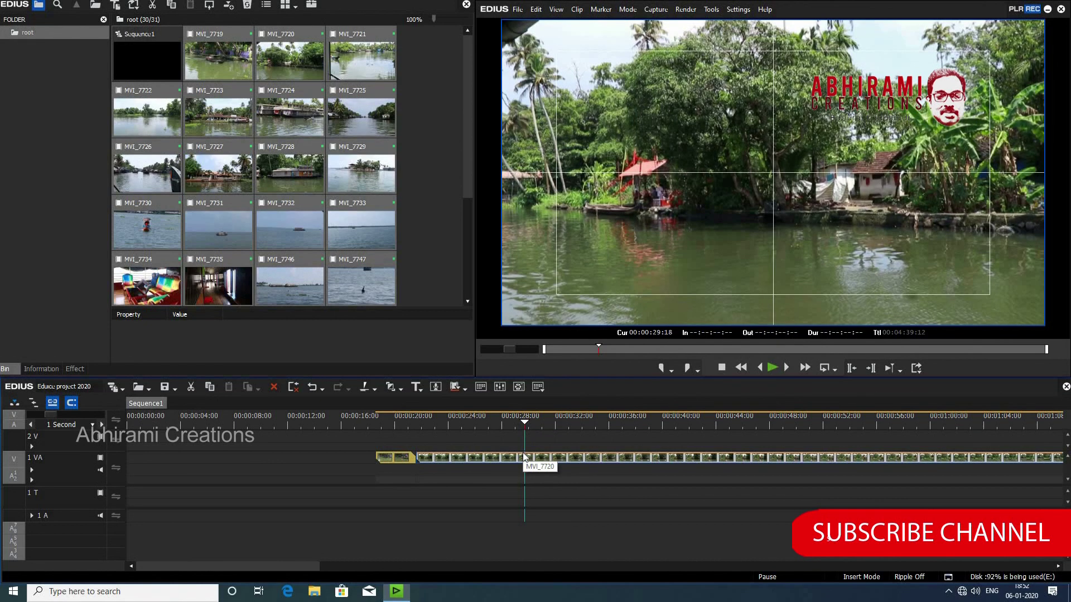
key(alt+e)
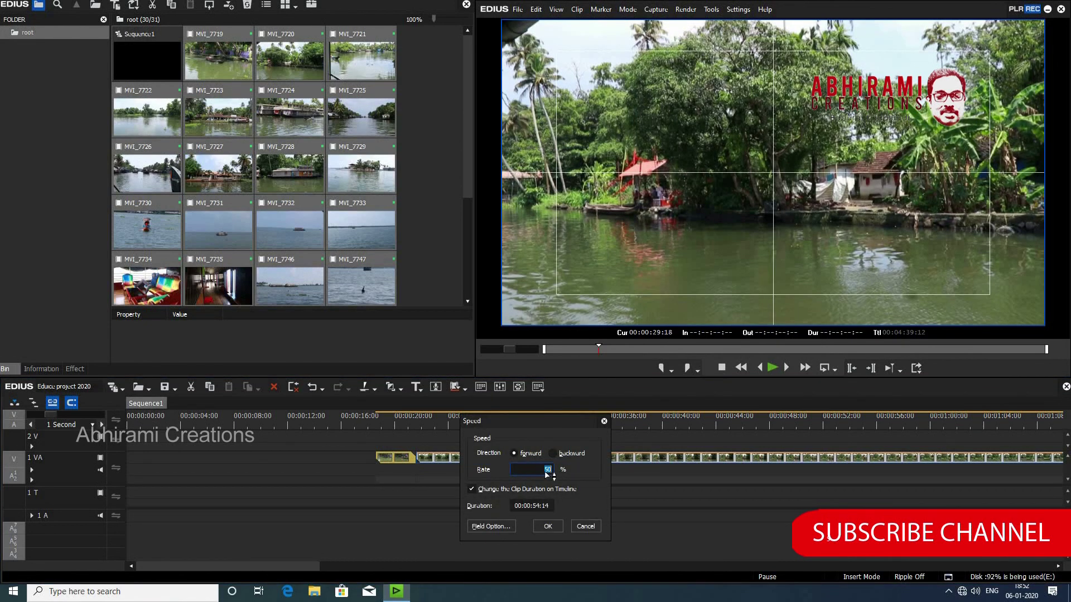
text(1500)
click(546, 527)
Step: Play the sped-up MVI_7720 clip from its start to check the fast motion
drag(437, 442, 416, 446)
key(space)
key(space)
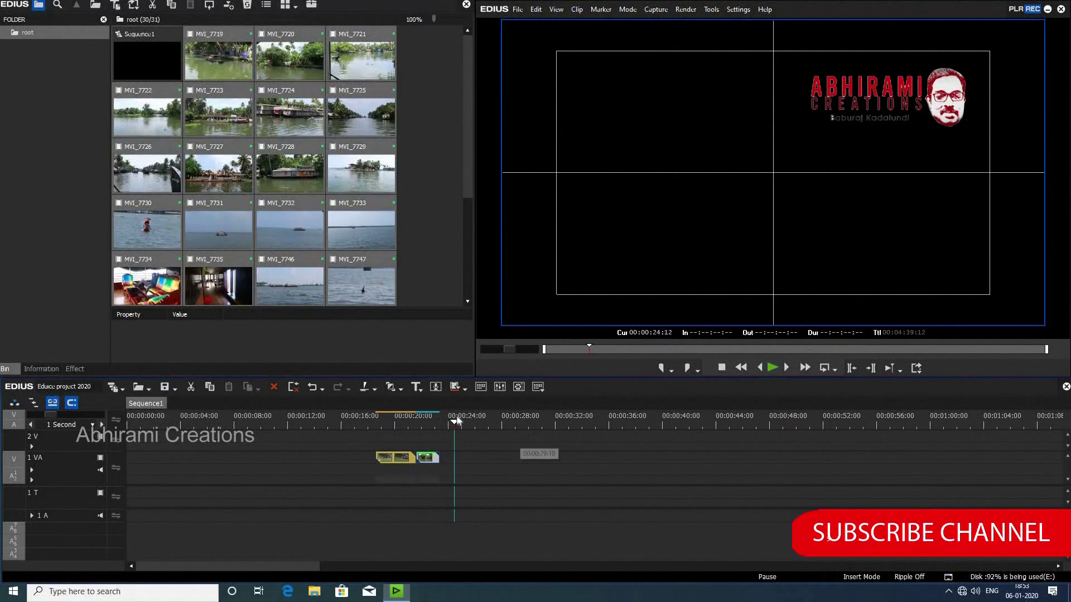
click(424, 428)
click(417, 428)
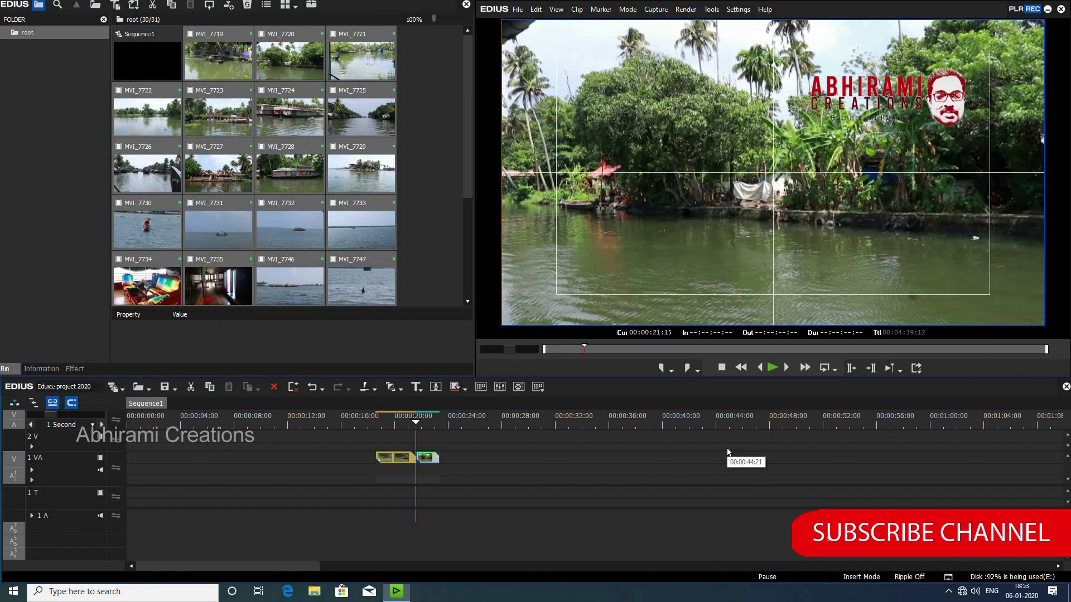
key(space)
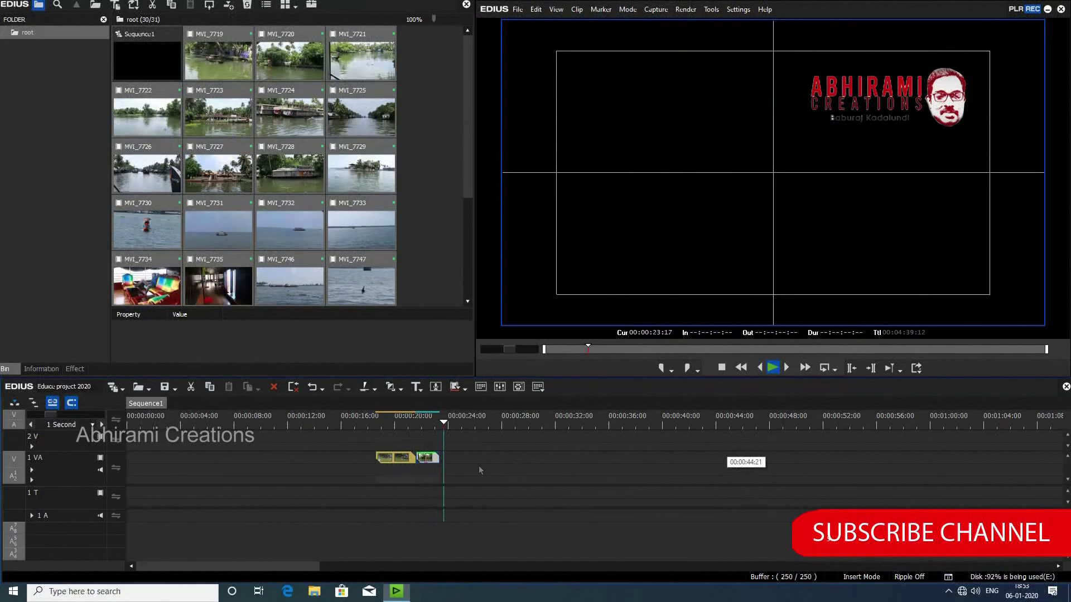
Step: Undo the speed changes on MVI_7720 and try shifting clip MVI_7719 earlier on the timeline
key(ctrl+z)
drag(478, 423, 377, 463)
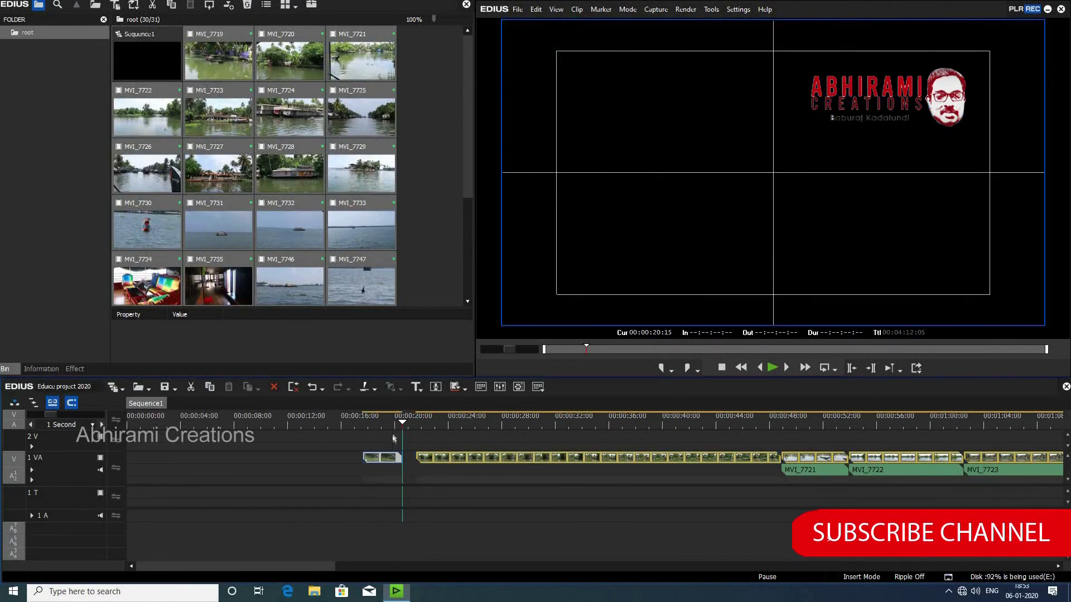
drag(406, 423, 410, 463)
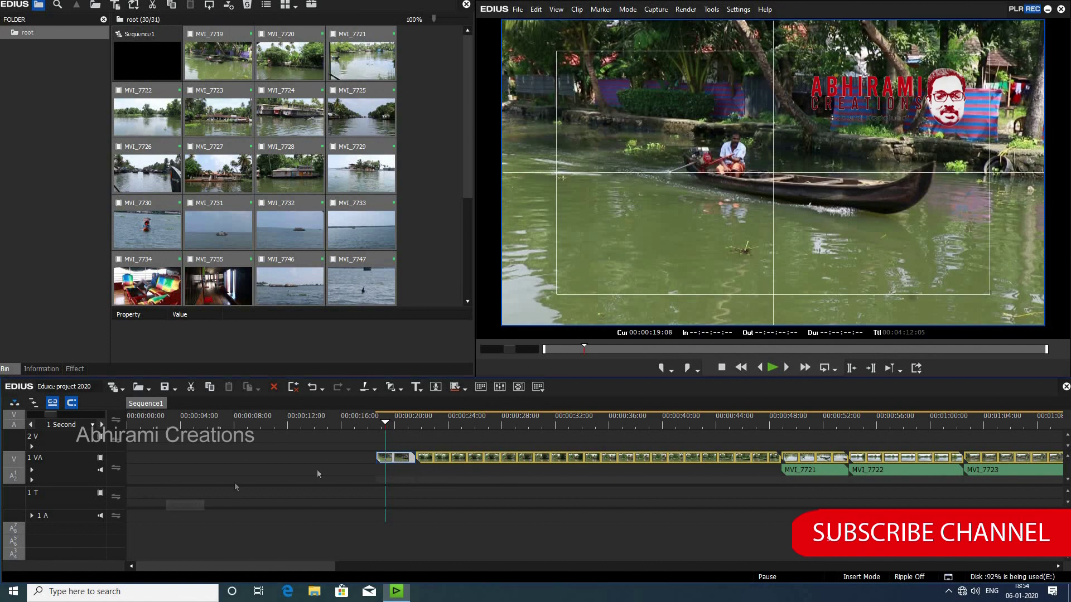
Step: Trim the end of clip MVI_7719 on track 1VA to the playhead at 00:00:20:21
click(71, 464)
drag(383, 424, 405, 426)
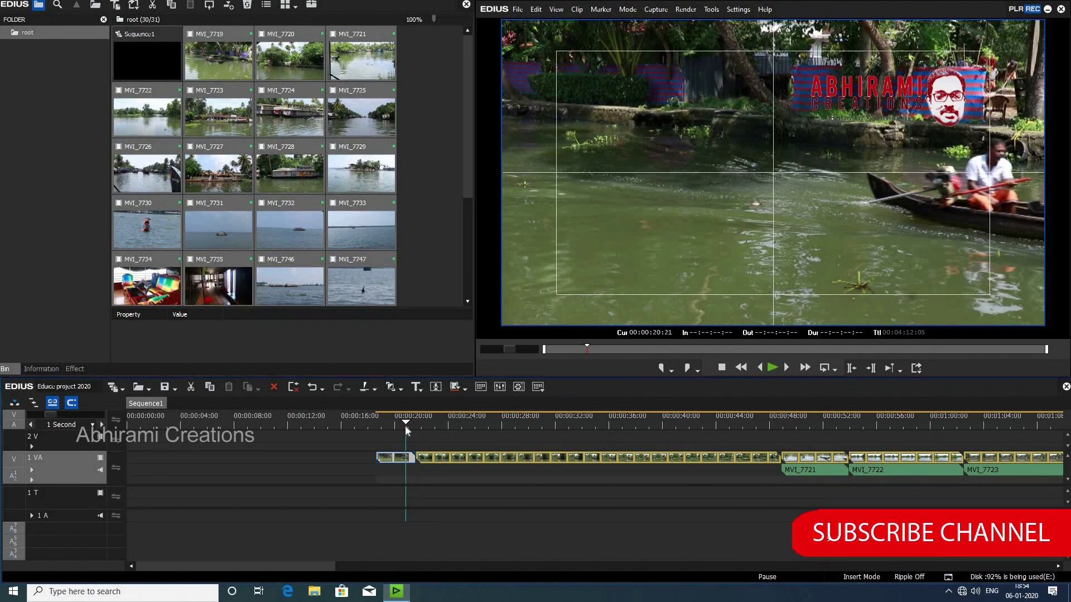
key(m)
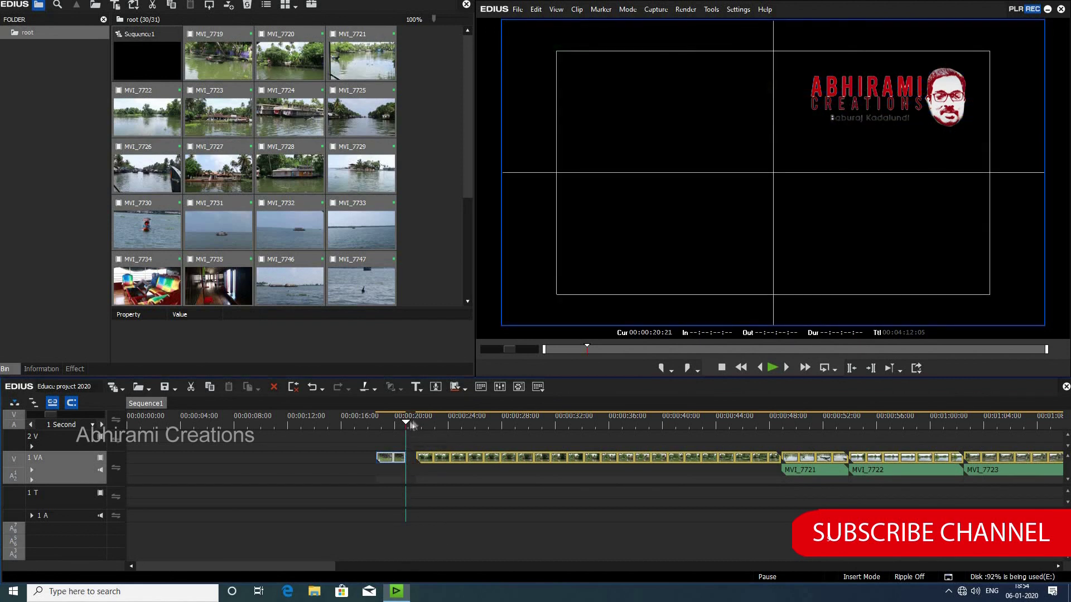
Step: Trim the start of clip MVI_7720 to 00:00:22:15 and close the gap between it and MVI_7719
click(430, 427)
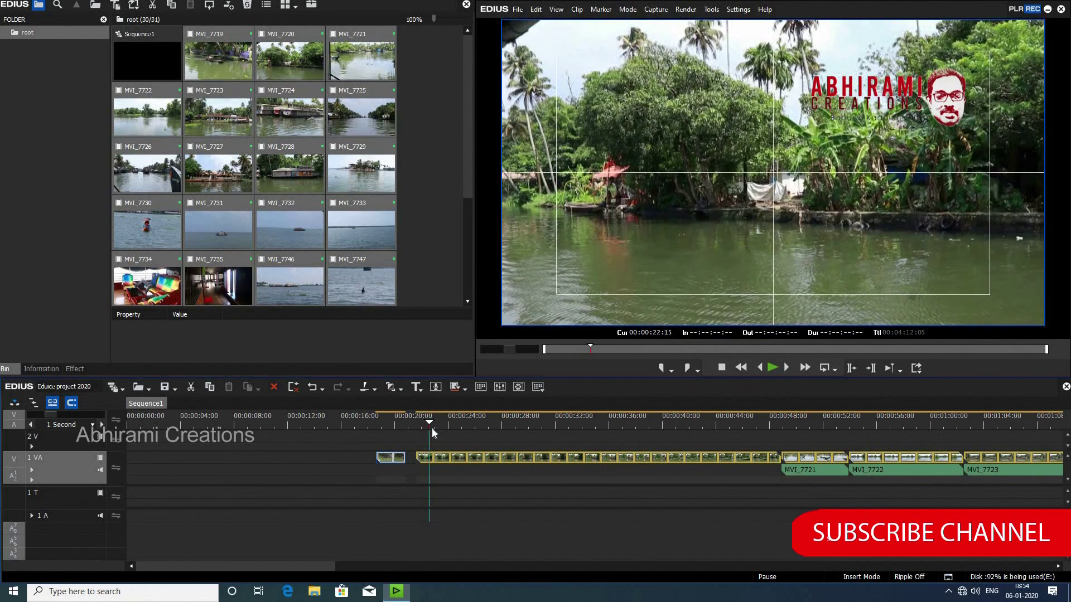
click(443, 459)
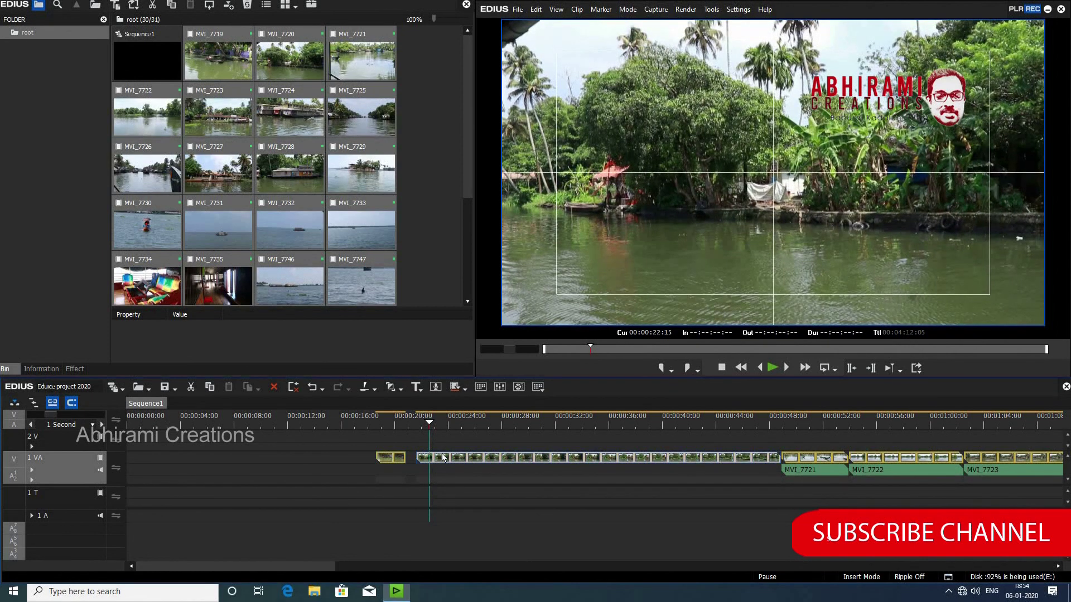
key(n)
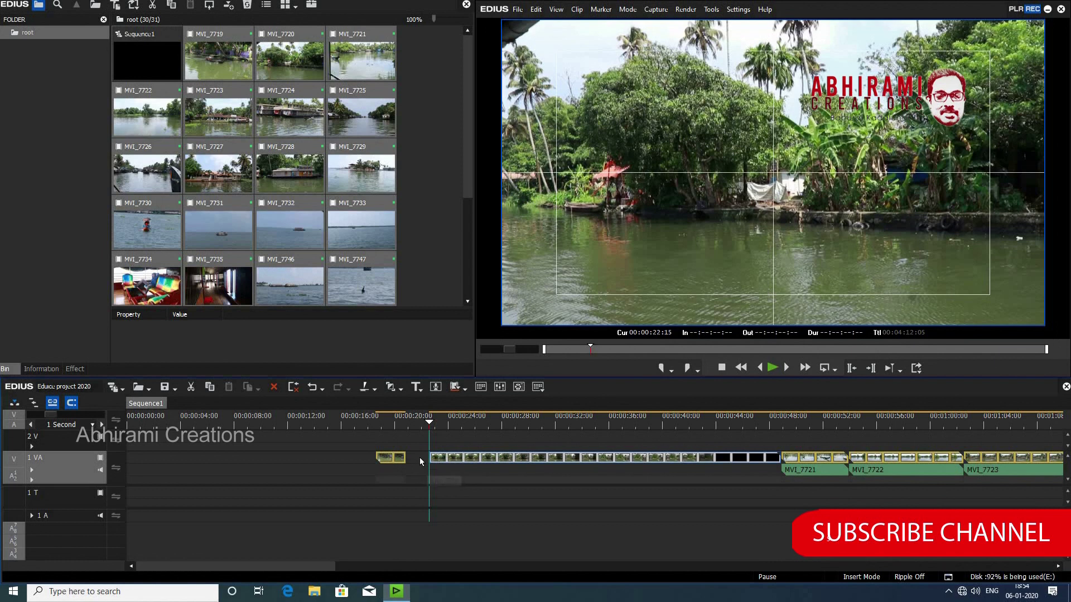
right_click(421, 459)
click(463, 390)
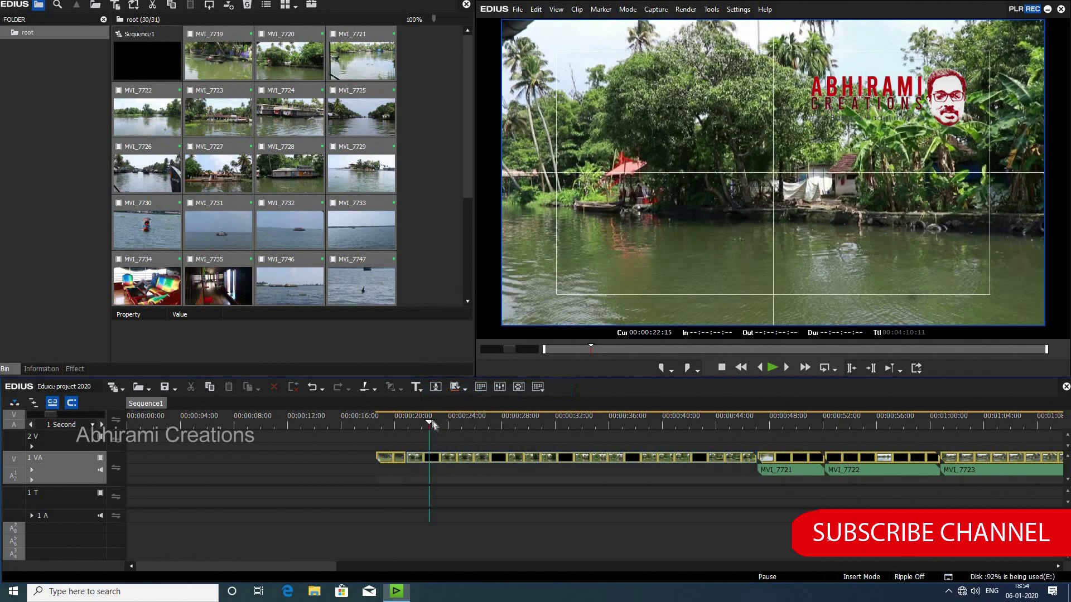
Step: Apply the 3D Page Peel transition to the cut between MVI_7719 and MVI_7720 at 00:00:20:21 on track 1VA
click(405, 430)
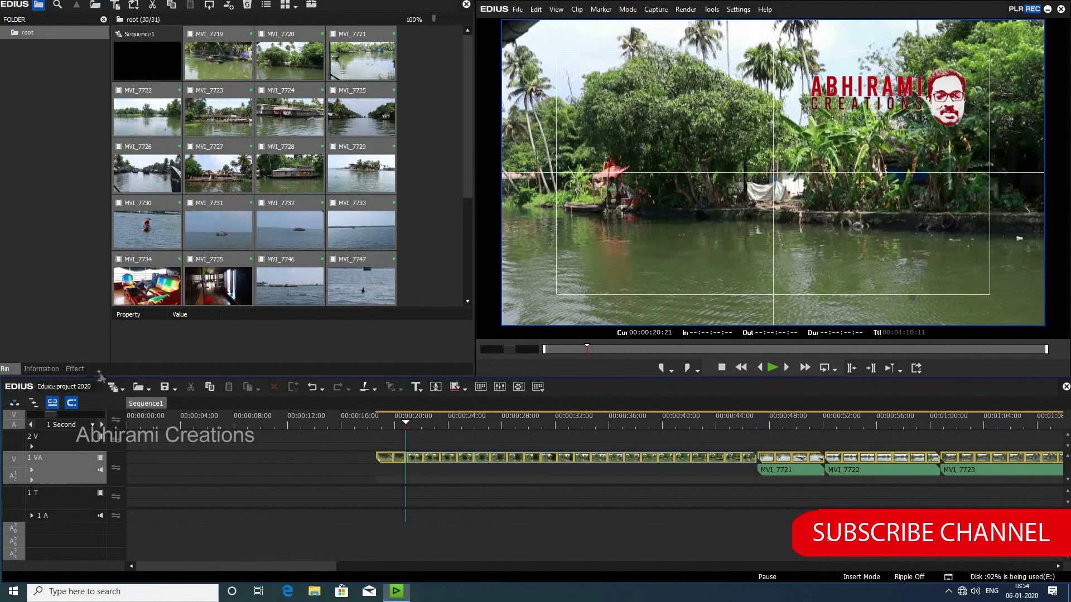
click(75, 369)
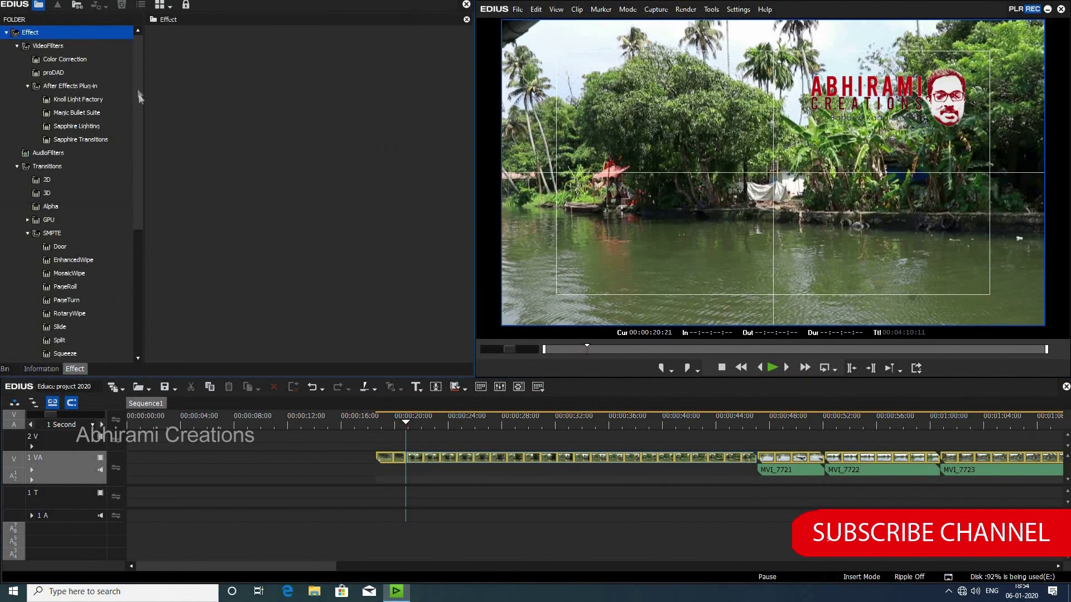
scroll(139, 149, down, 4)
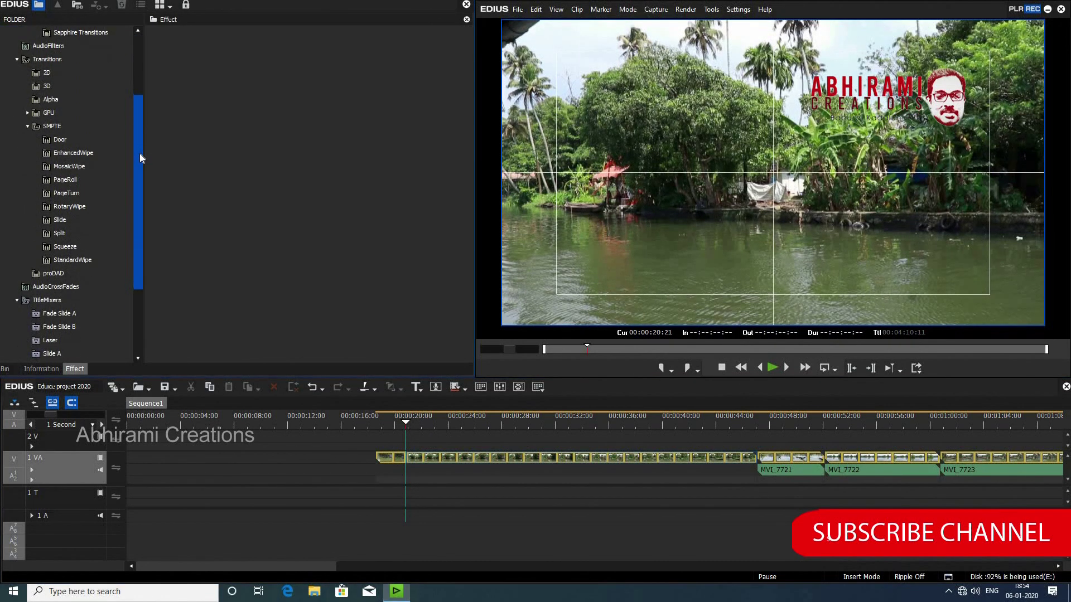
scroll(140, 154, down, 3)
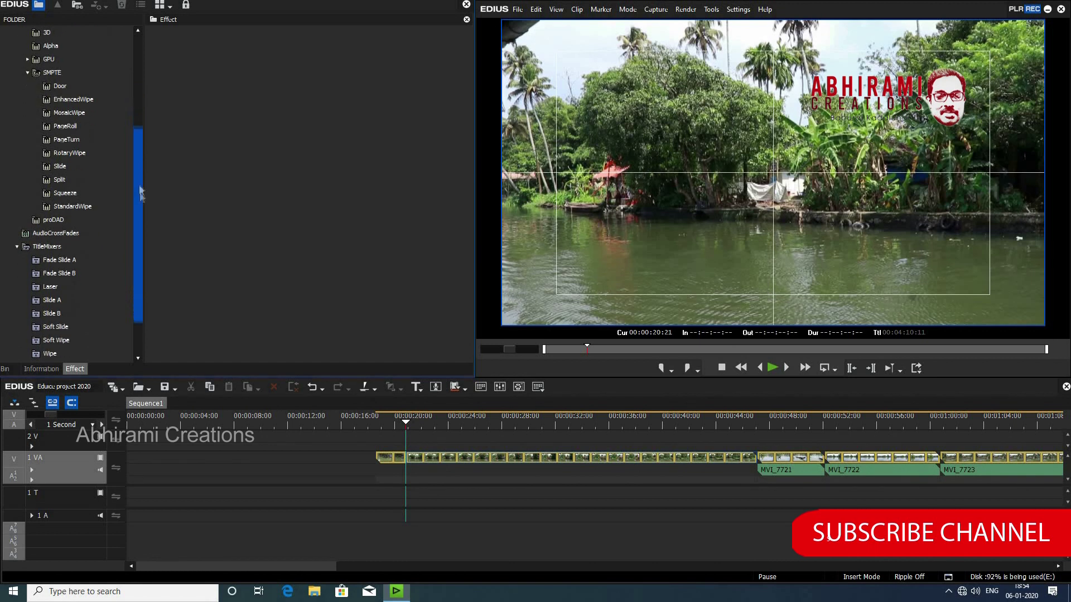
scroll(137, 134, up, 4)
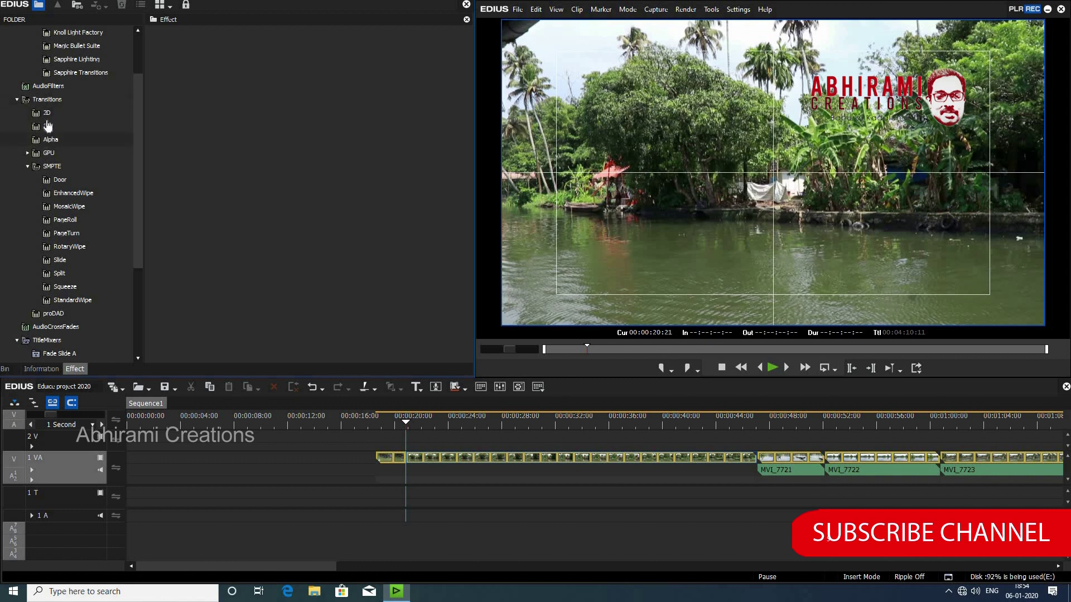
click(51, 143)
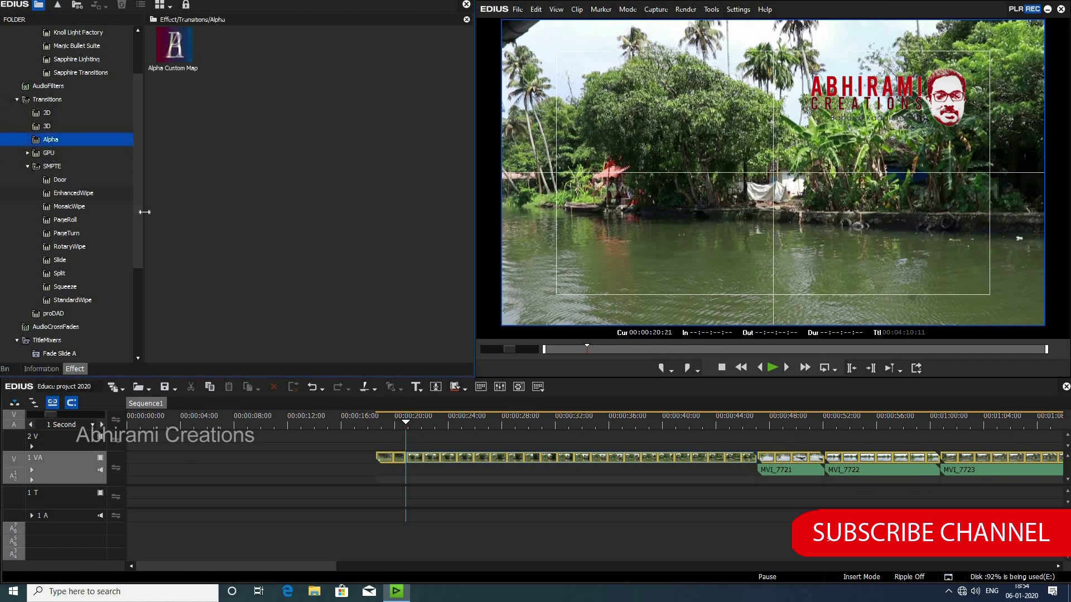
click(48, 127)
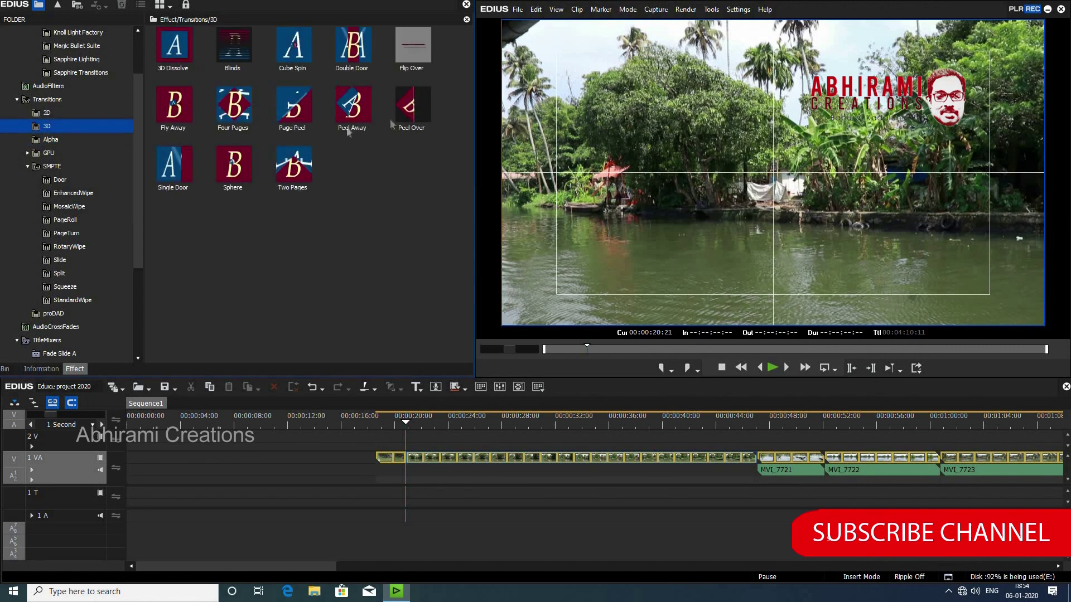
mouse_move(301, 117)
mouse_down()
mouse_move(411, 428)
mouse_move(406, 458)
mouse_up()
Step: Play the timeline from shortly before the first cut to check the Page Peel transition, pausing within MVI_7720
click(389, 426)
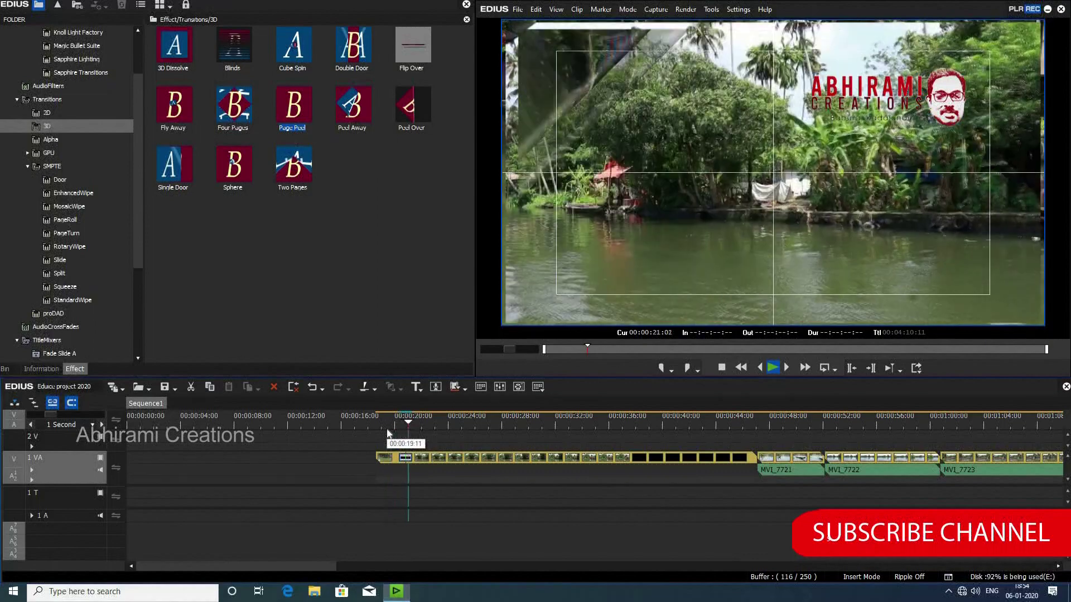
click(391, 427)
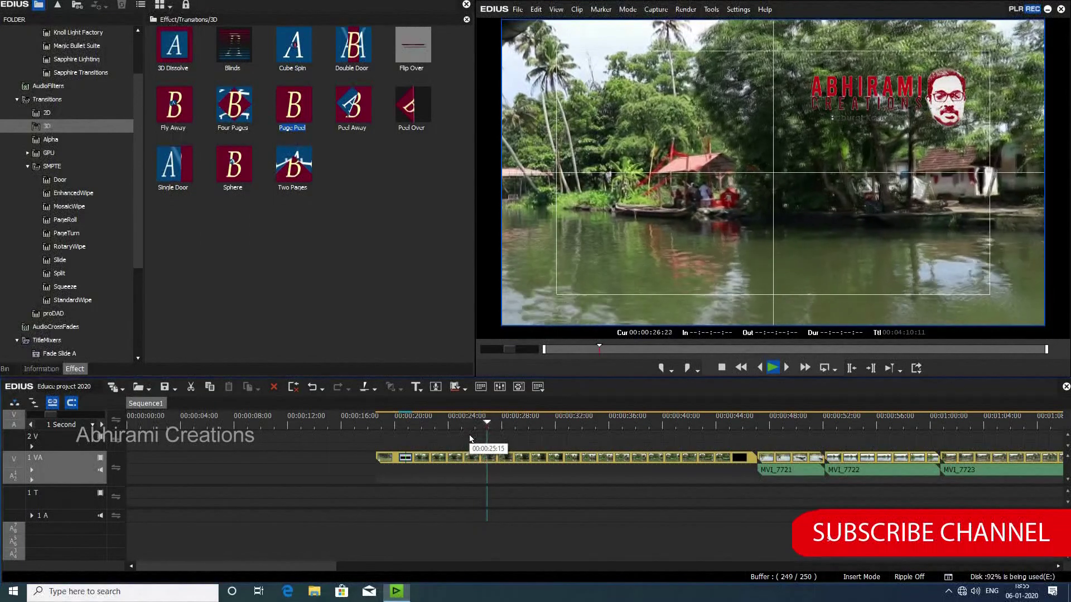
key(space)
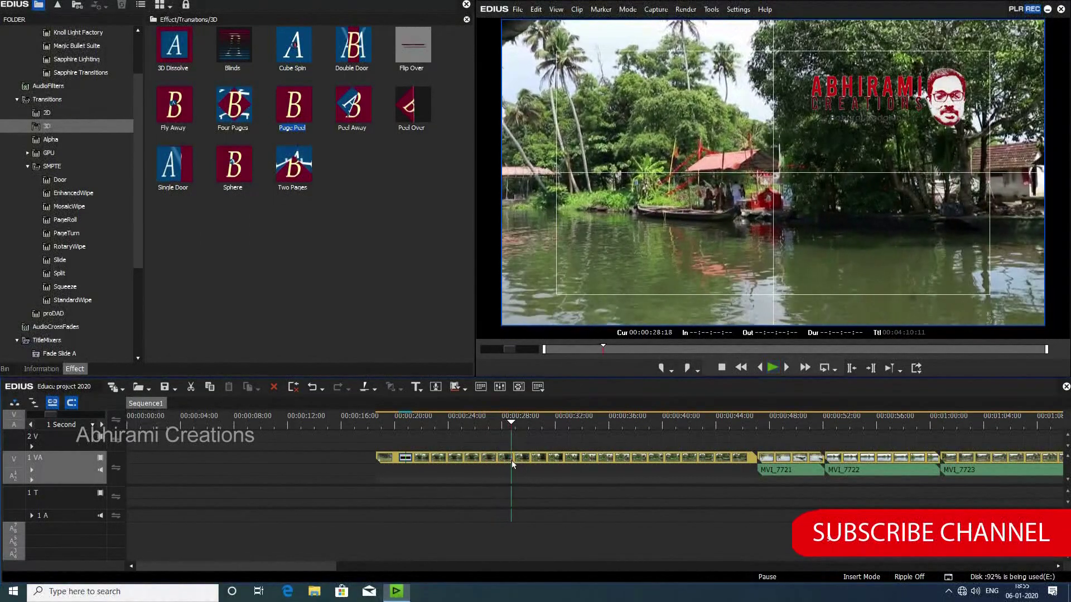
Step: Split clip MVI_7720 at 00:00:28:00 and again at 00:00:31:09
click(511, 460)
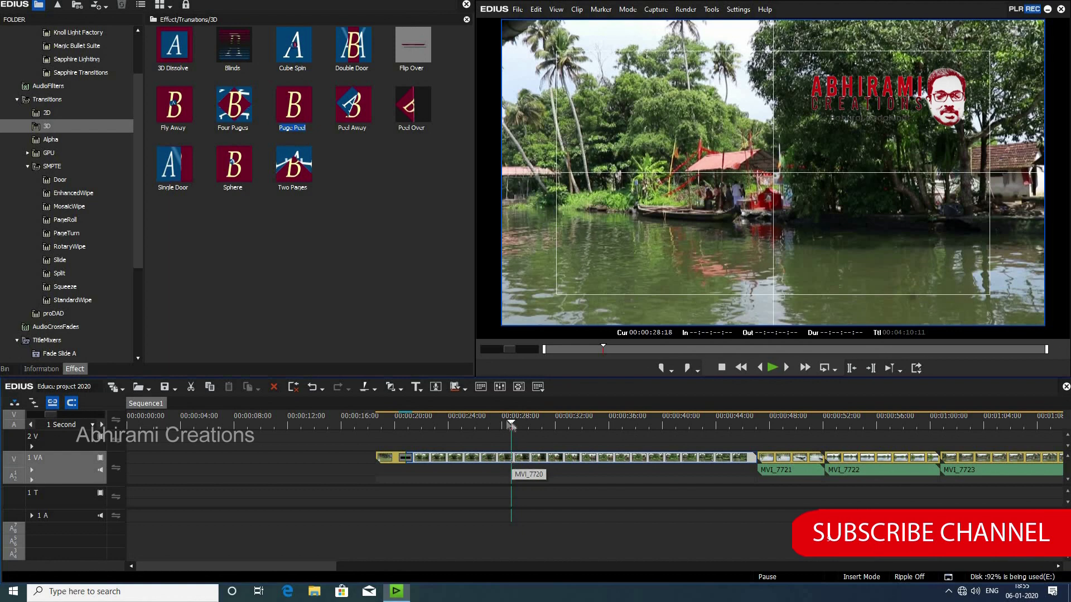
drag(510, 424, 545, 428)
key(c)
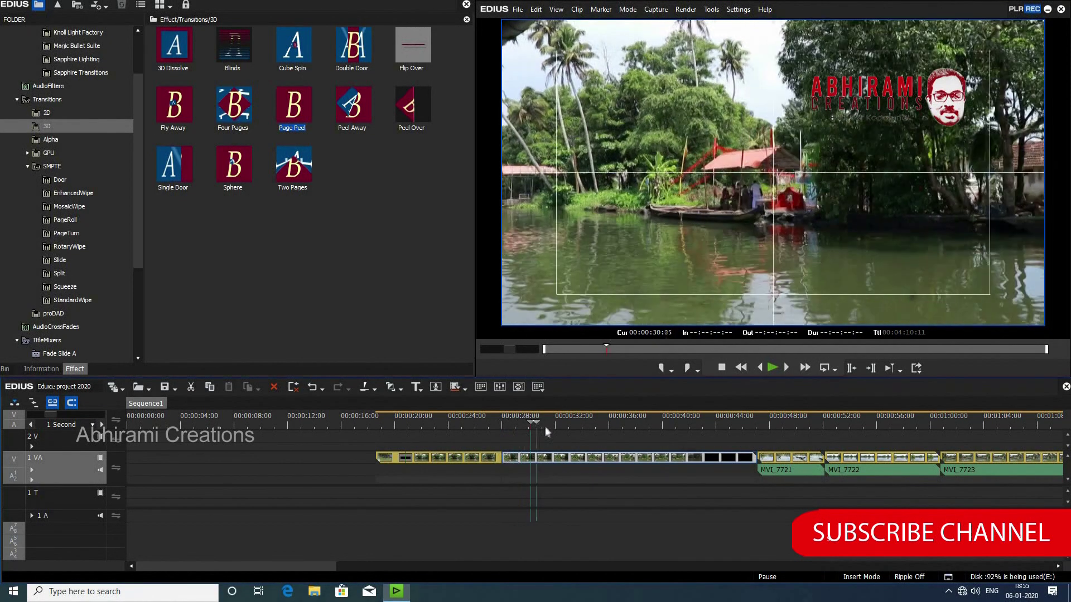
click(545, 427)
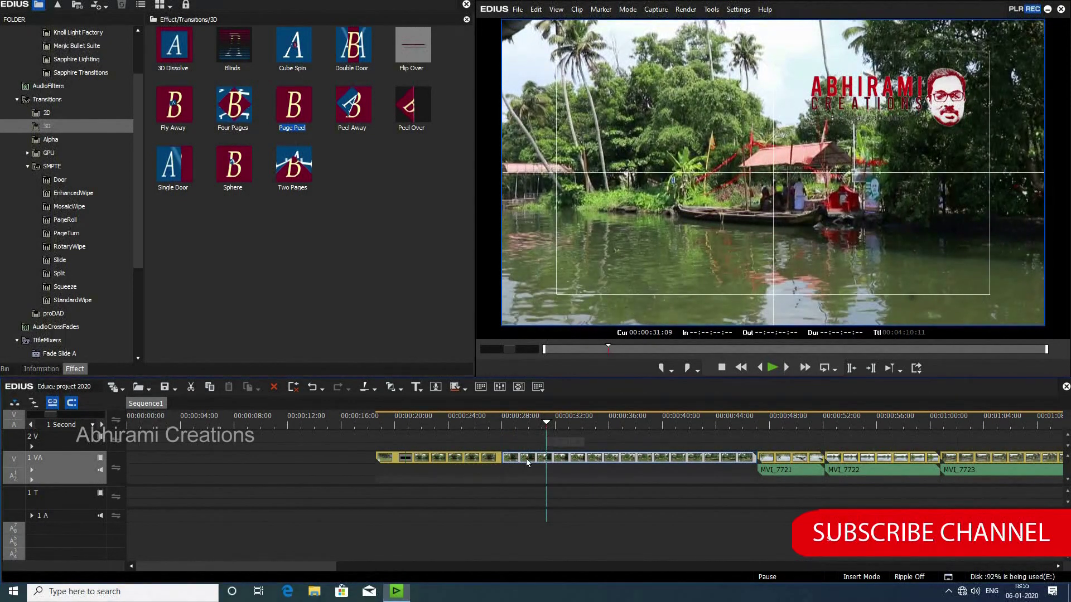
key(c)
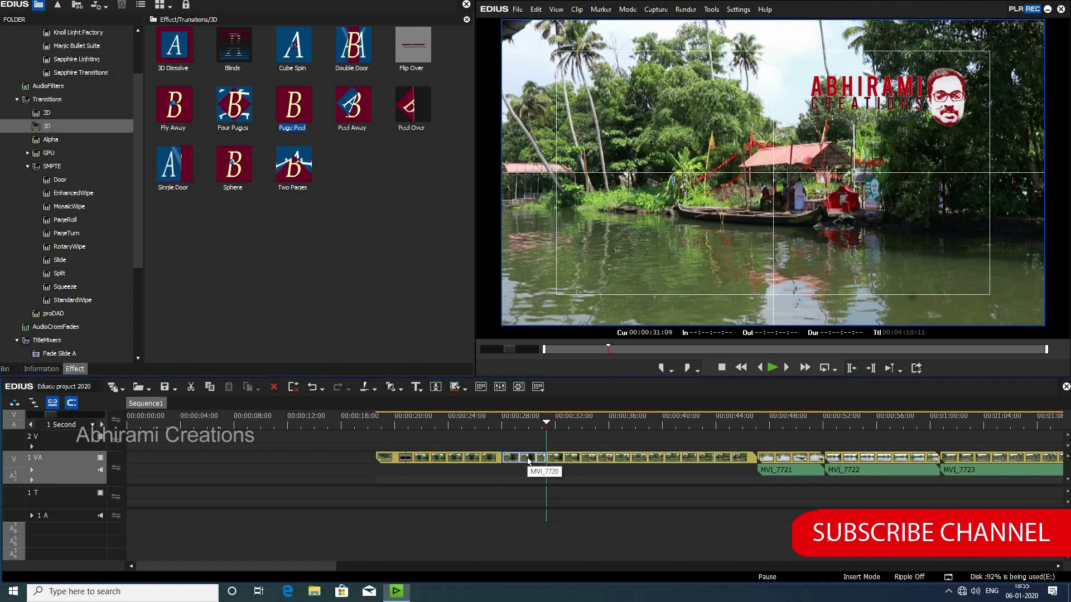
Step: Delete the short middle section between the two splits of MVI_7720 and close the gap it leaves
key(Delete)
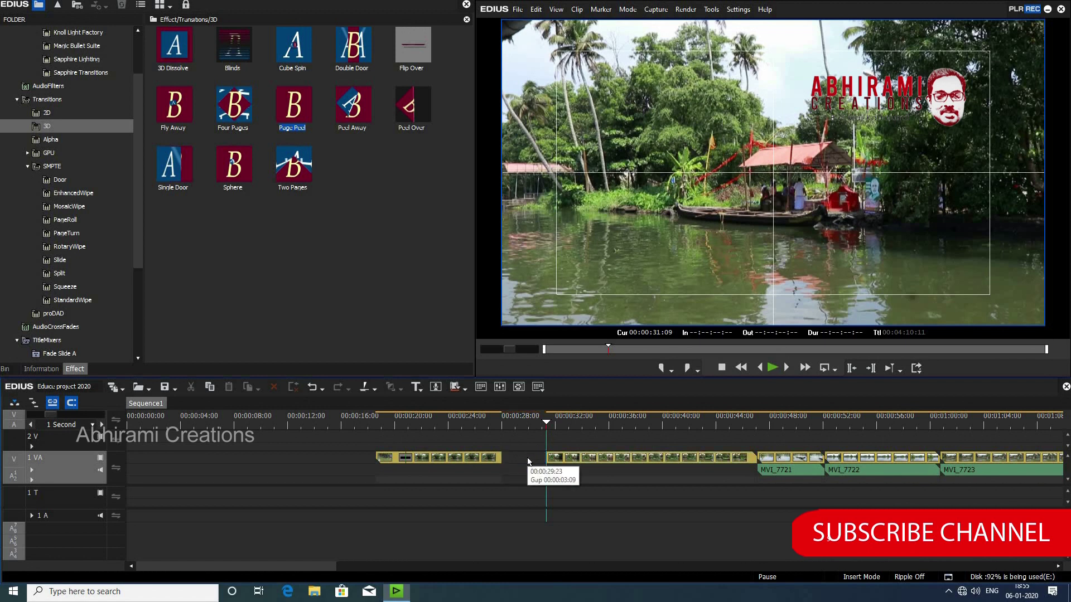
right_click(529, 458)
click(587, 391)
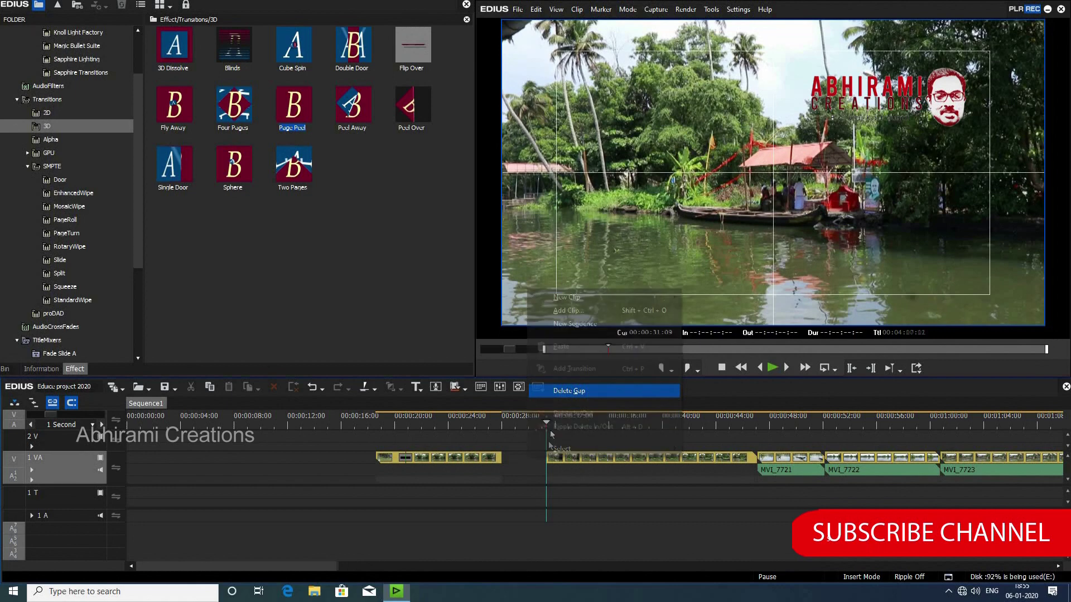
Step: Play the timeline from 00:00:27:06 to check the join where the section of MVI_7720 was removed
click(491, 436)
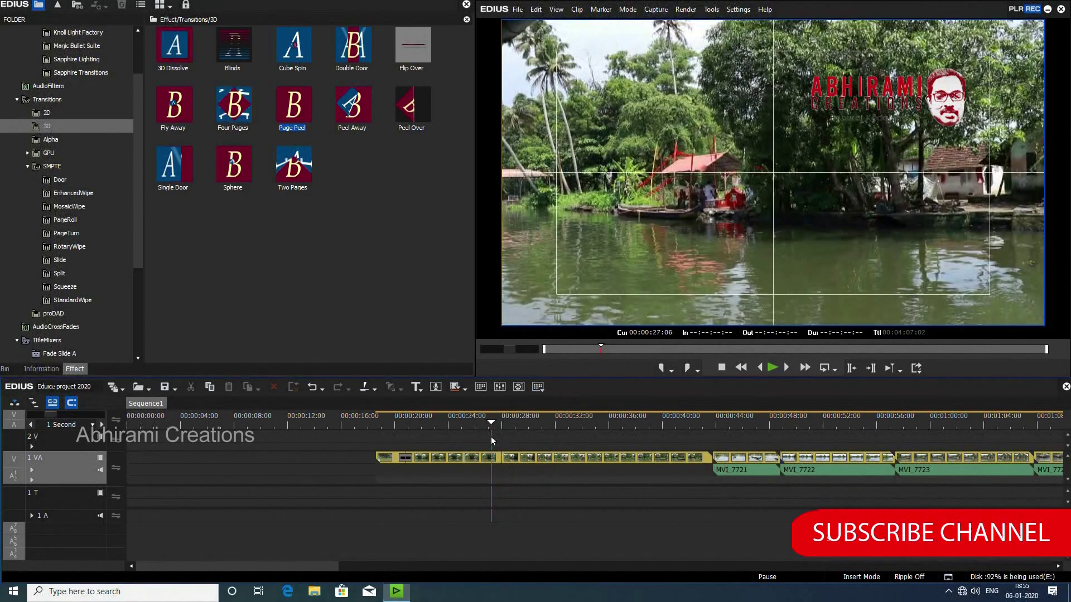
key(space)
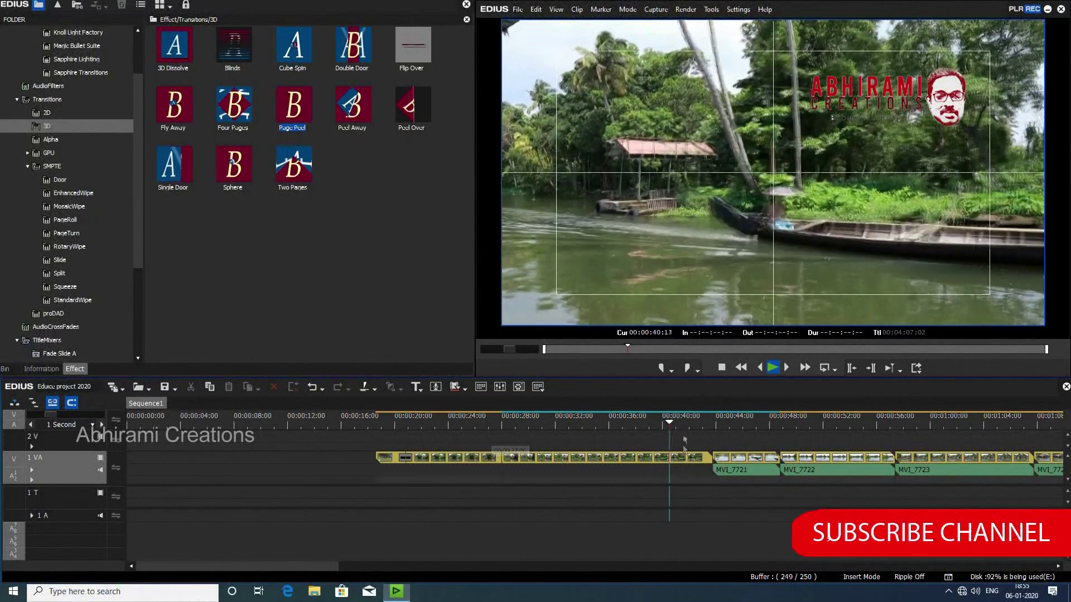
key(space)
Step: Apply the 3D Four Pages transition to the MVI_7720 cut at 00:00:28:00 and play it back
click(501, 447)
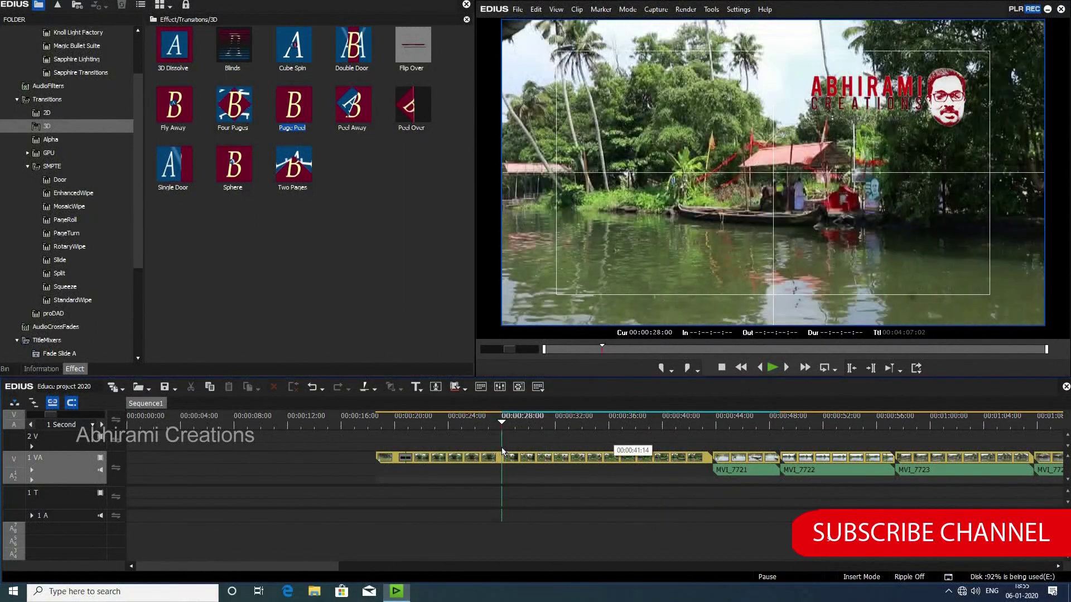
drag(364, 275, 503, 458)
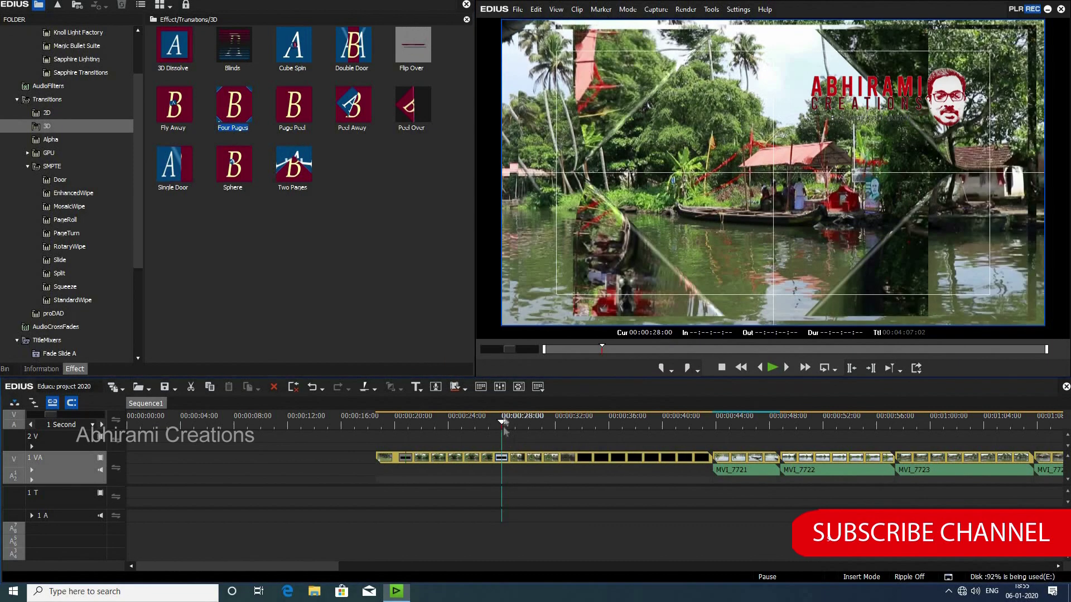
click(481, 423)
key(space)
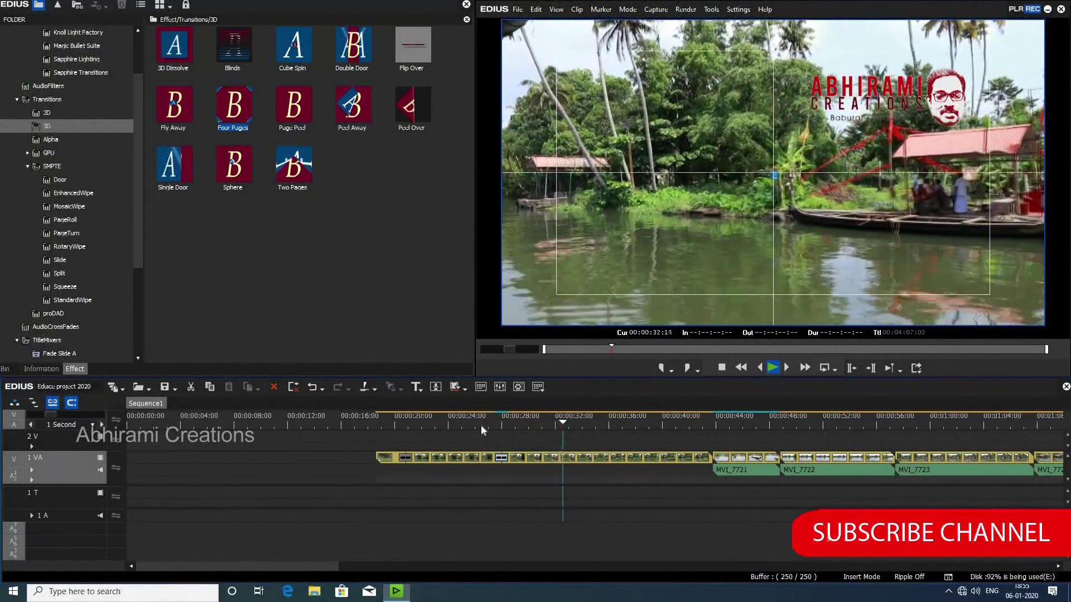
drag(622, 425, 661, 434)
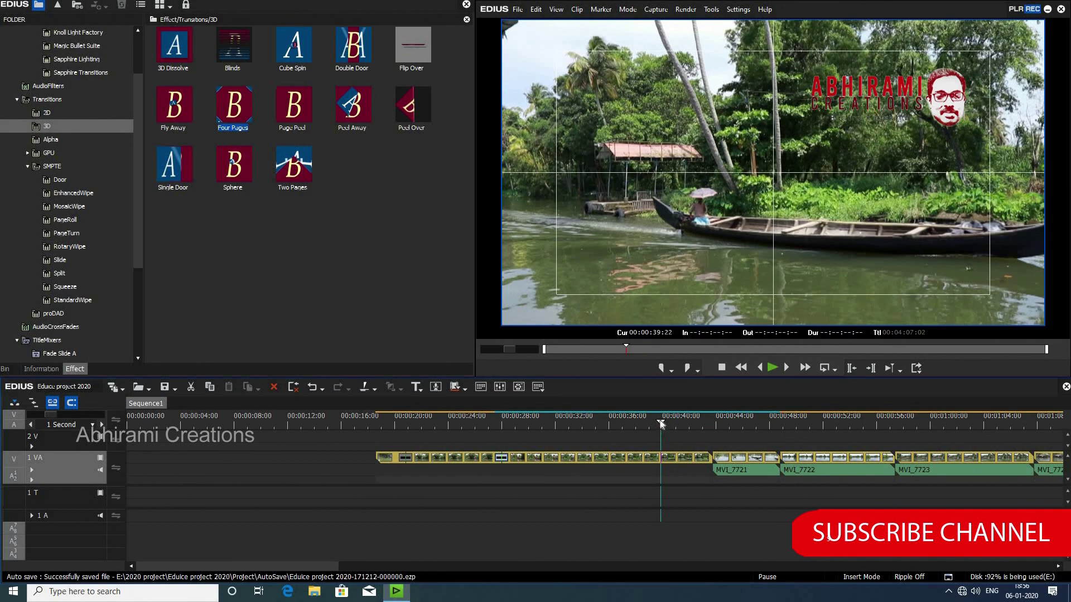
Step: Set the playhead to 00:00:18:15 and browse to the Youtube Library Music folder on drive E: to import a clip into the bin
click(373, 443)
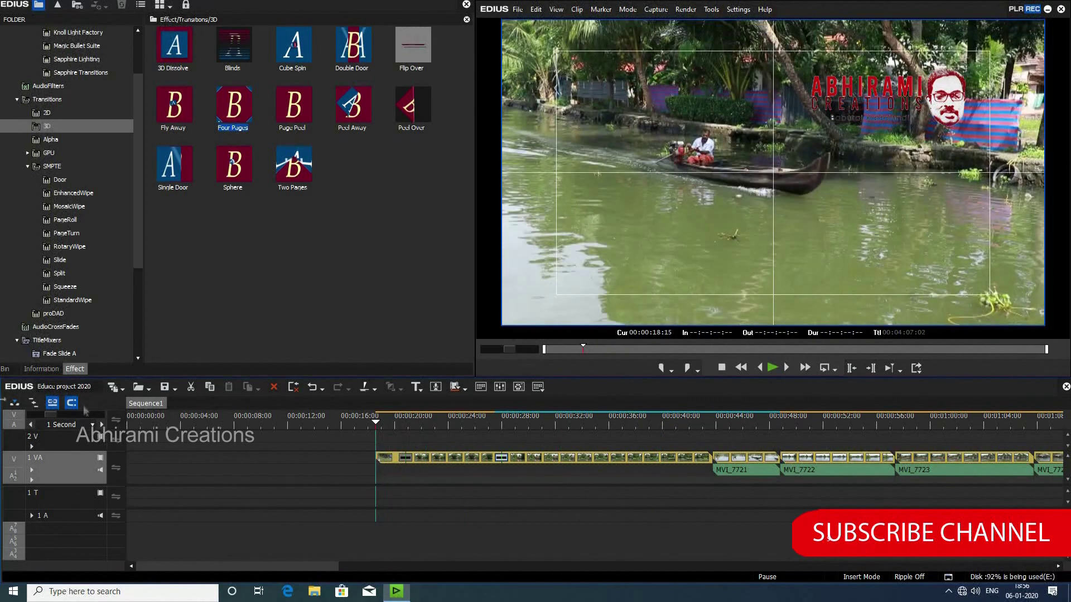
click(5, 370)
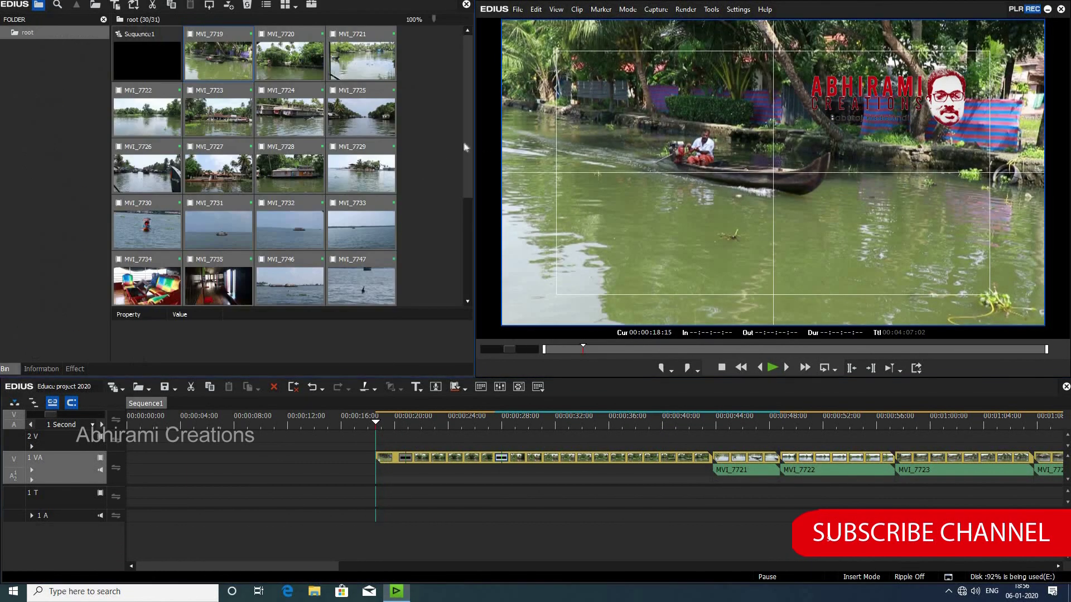
scroll(424, 248, down, 3)
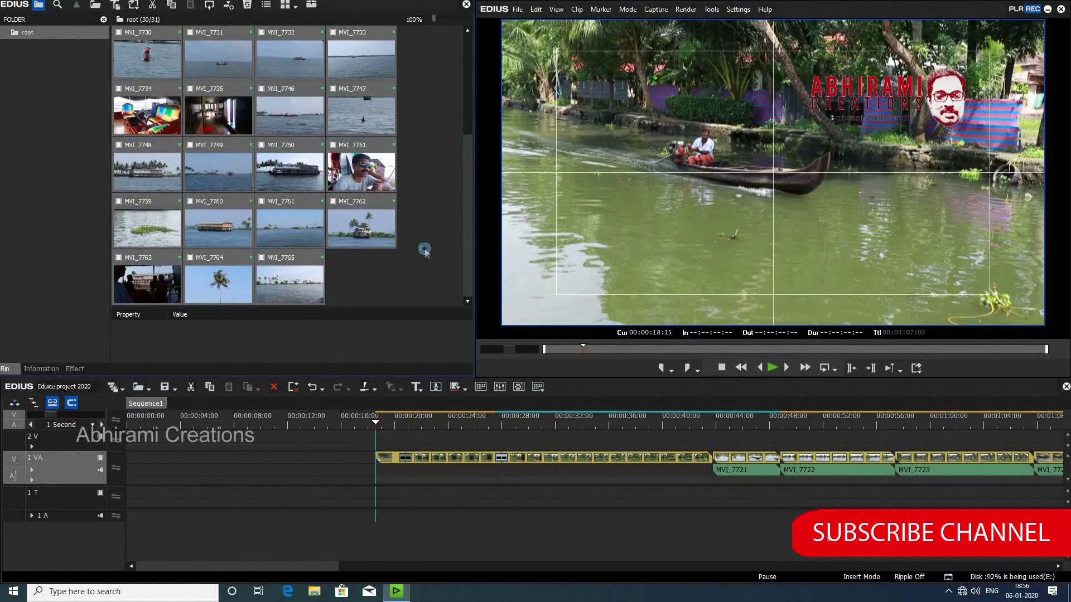
double_click(424, 248)
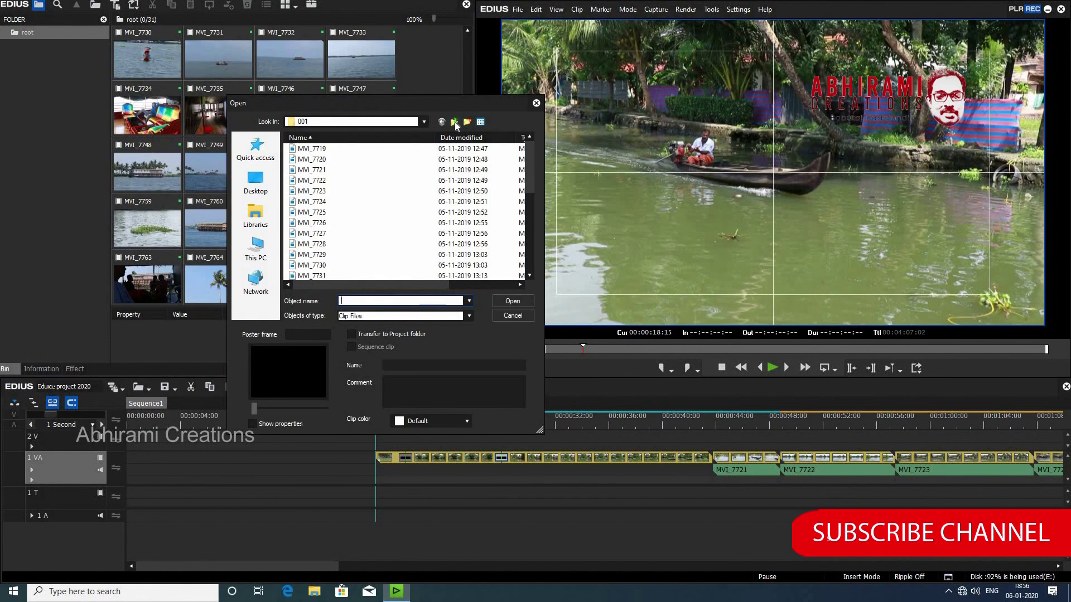
click(454, 122)
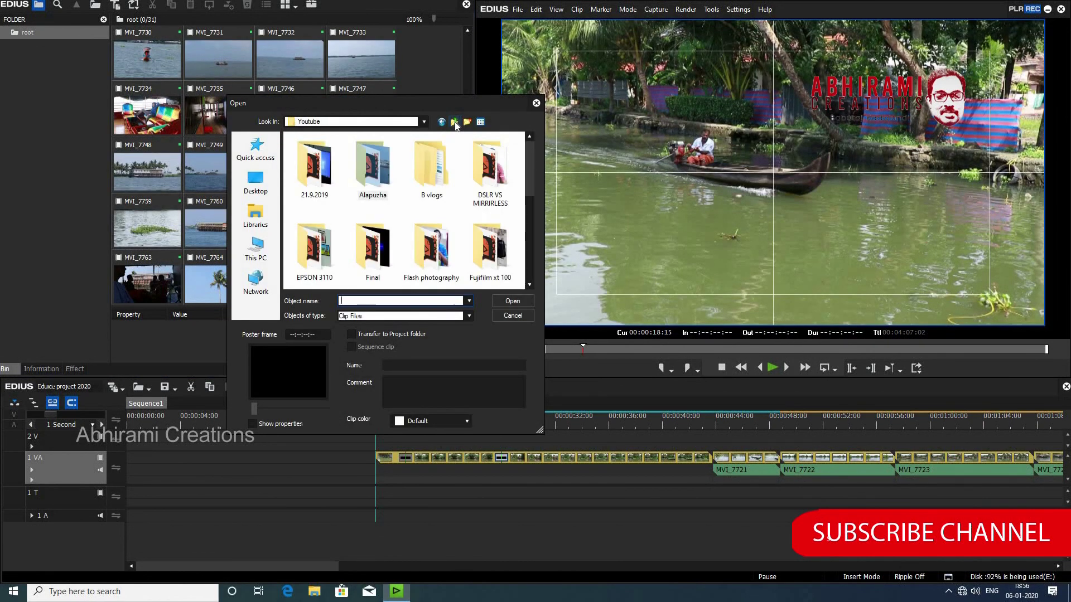
click(454, 122)
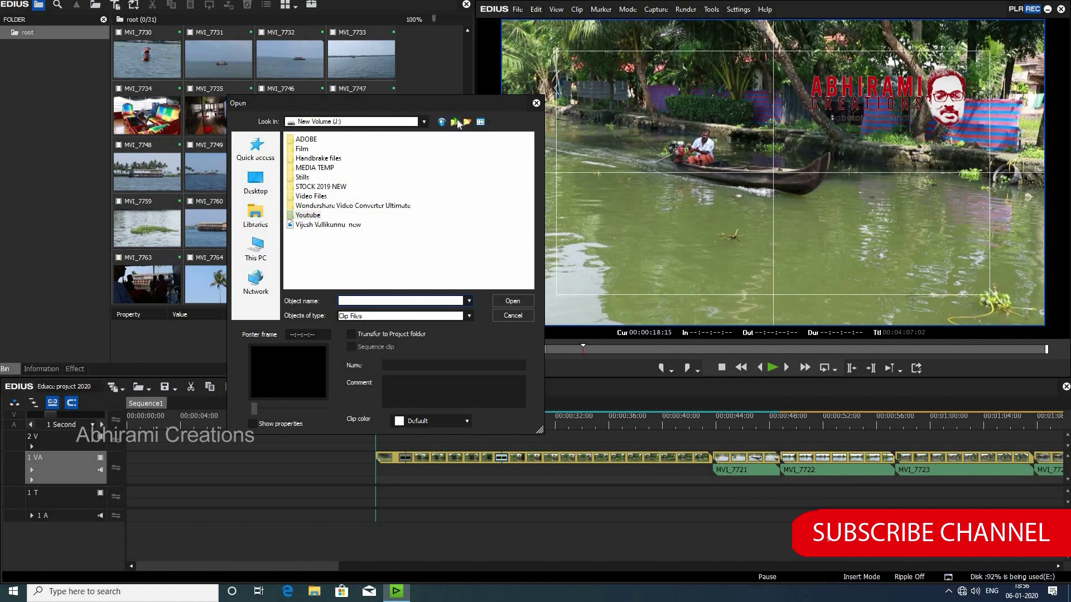
double_click(366, 163)
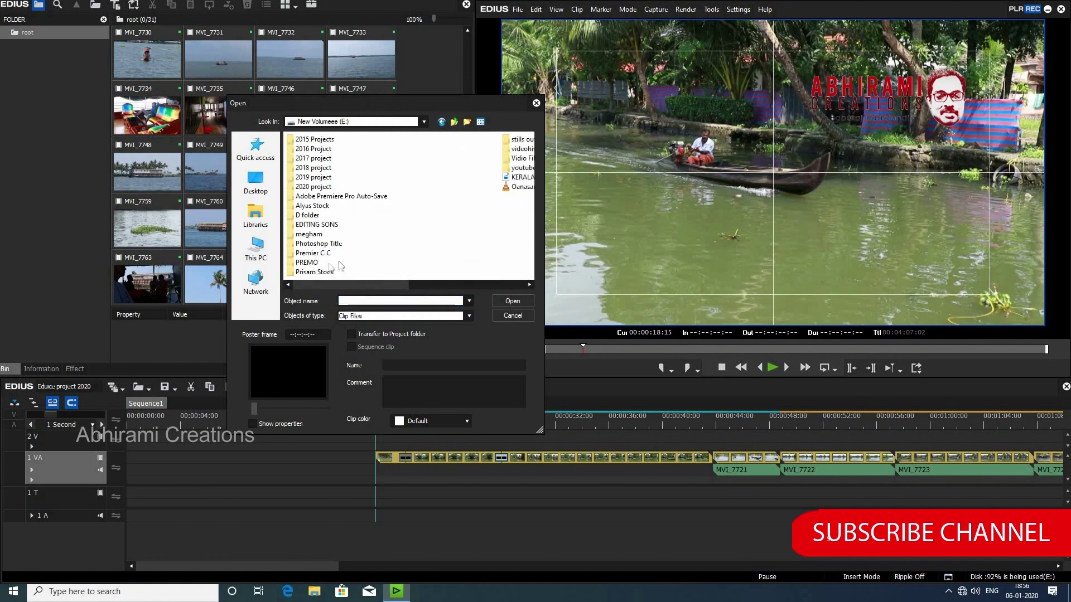
double_click(521, 169)
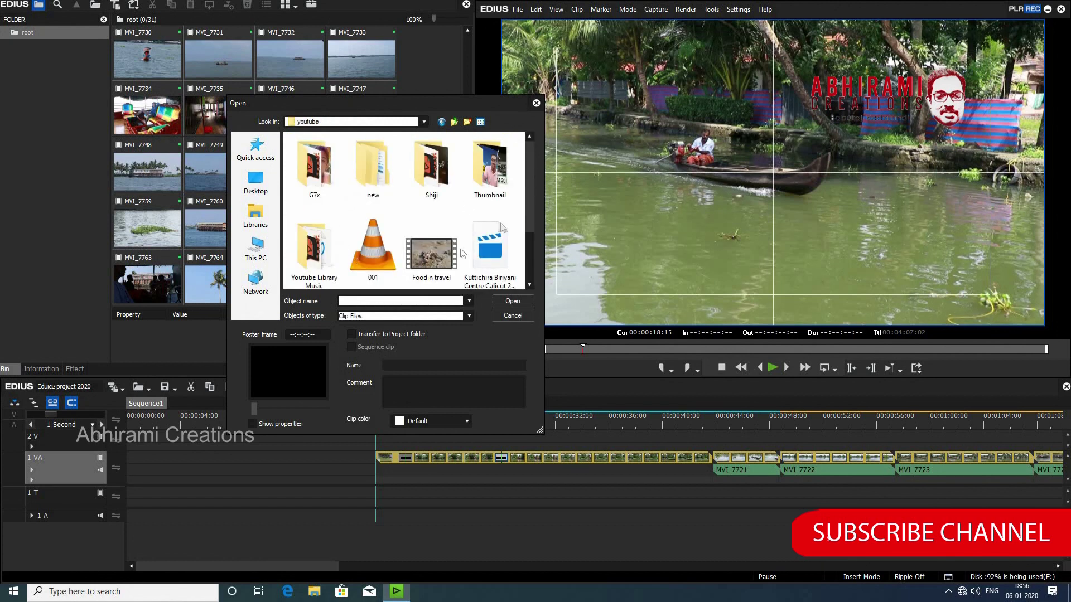
double_click(316, 262)
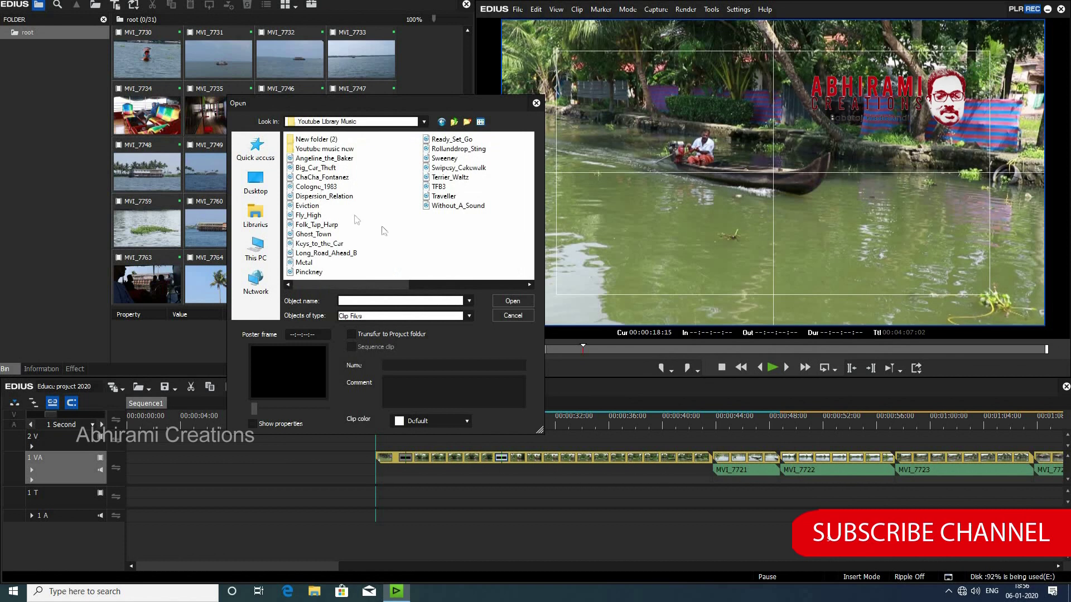
Step: Import the Cologne_1983 music file into the bin and place it on audio track 1A starting at 00:00:18:15
click(316, 187)
click(513, 301)
drag(374, 340, 381, 531)
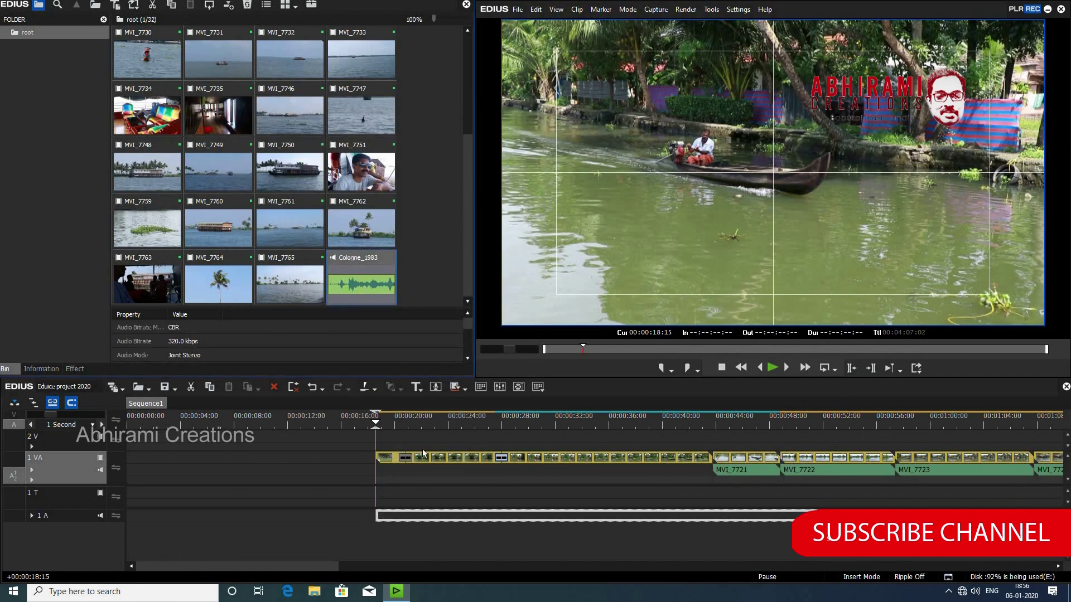
drag(423, 452, 423, 451)
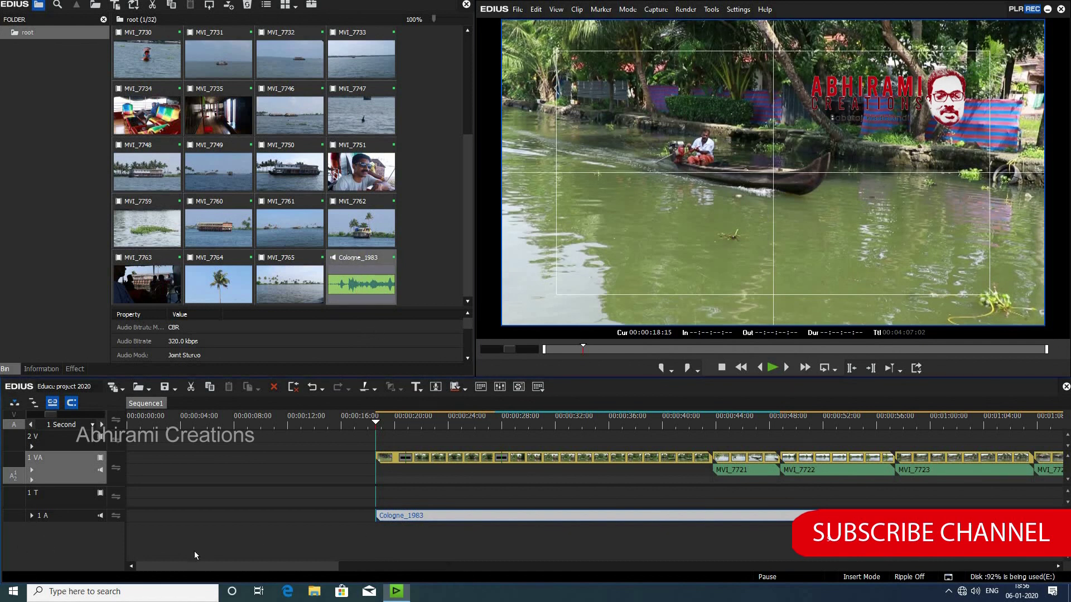
Step: Play the edited clips together with the Cologne_1983 music, pausing and resuming around 00:00:34
key(space)
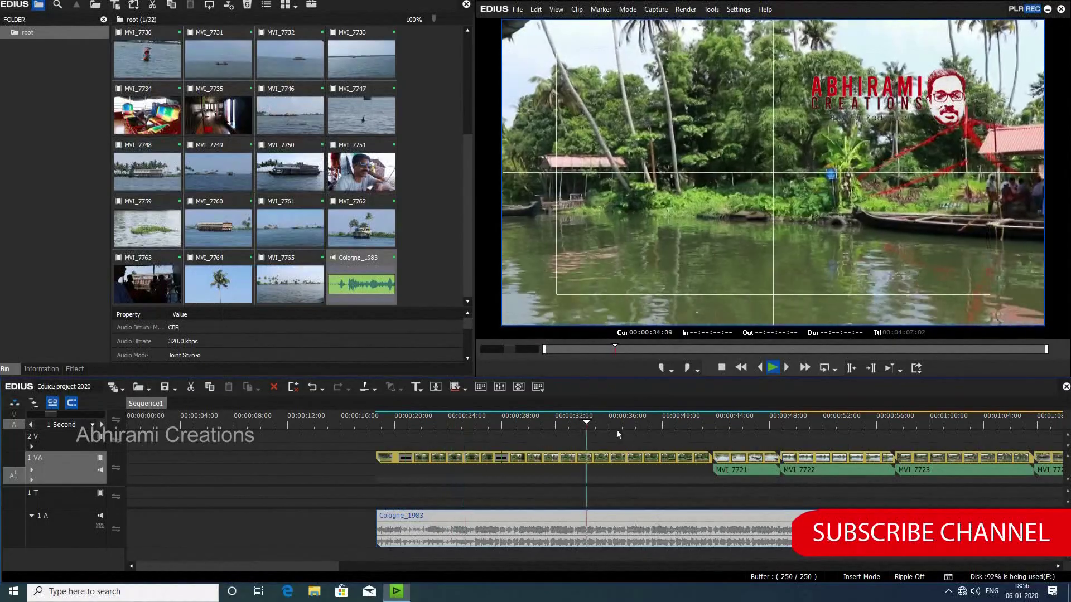
key(space)
drag(735, 438, 580, 480)
key(space)
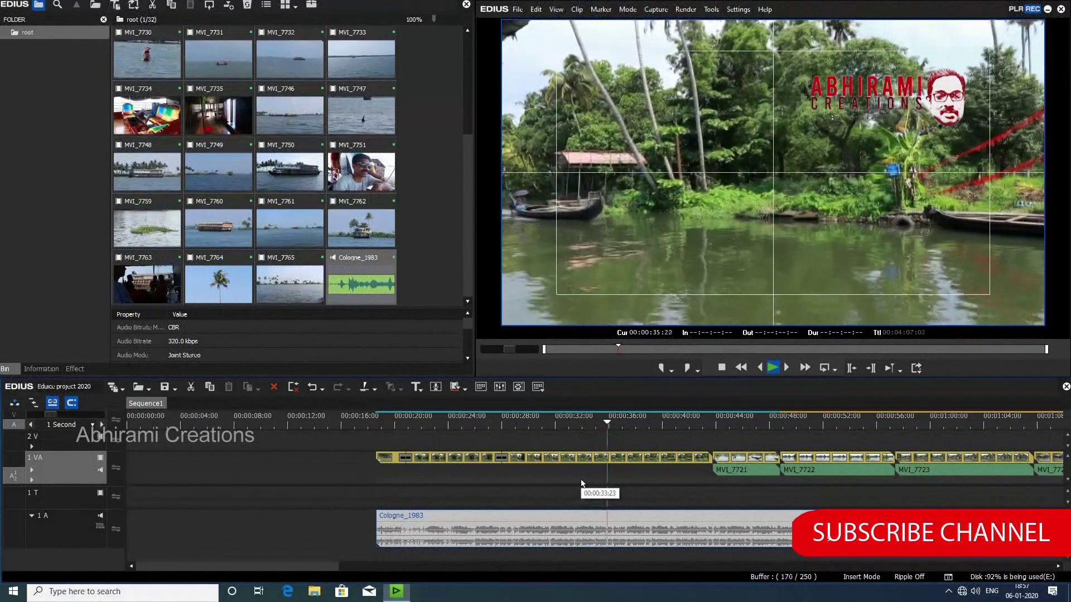
key(space)
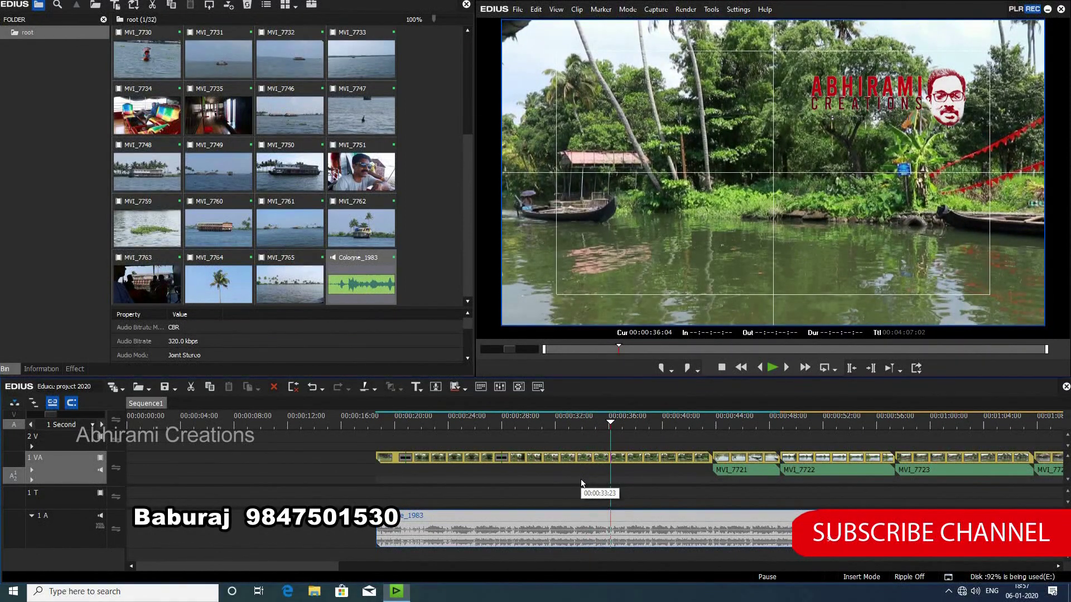